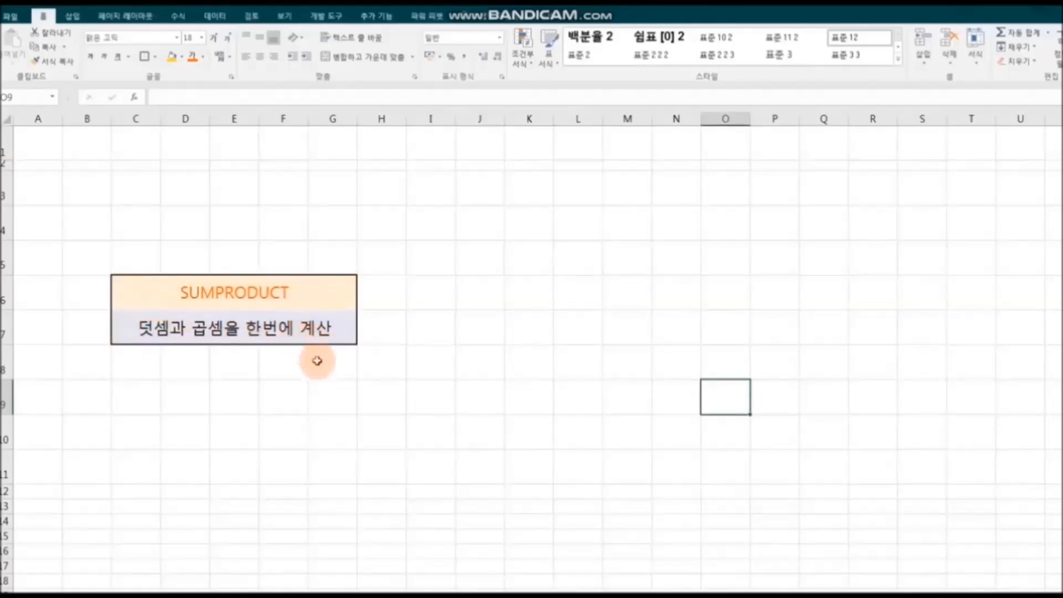
# Copy the SUMPRODUCT block in C6:G7 and paste it with its content and formatting at J6
pyautogui.moveTo(133, 287); pyautogui.dragTo(336, 321)
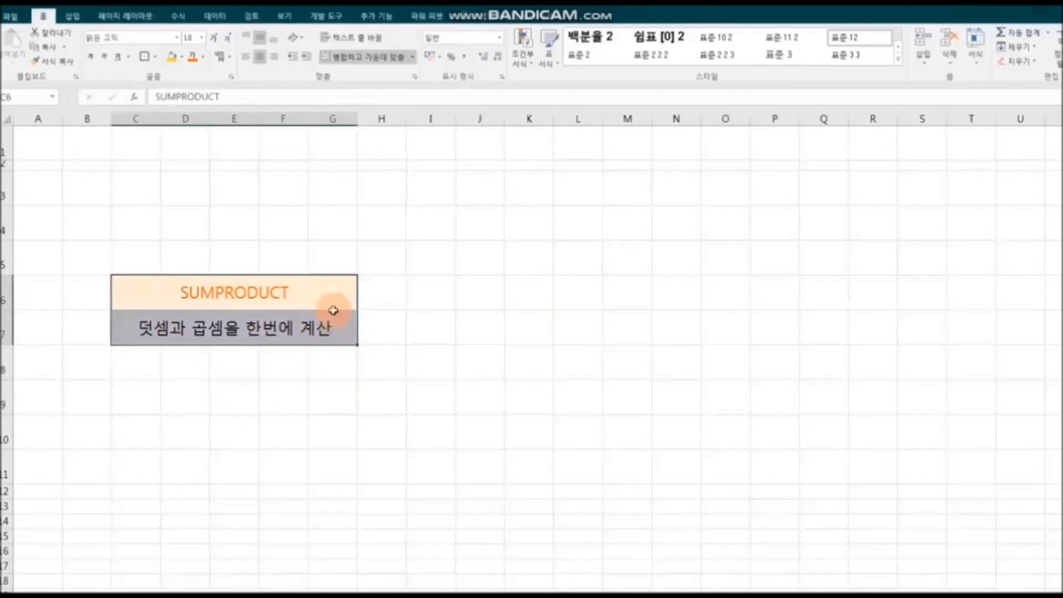
pyautogui.click(44, 47)
pyautogui.click(477, 291)
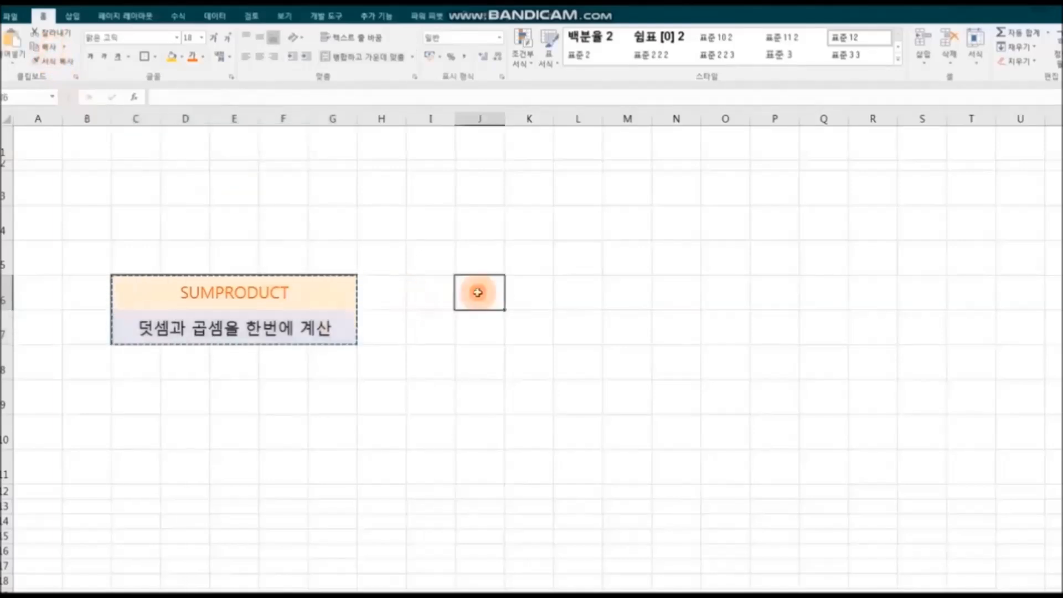
pyautogui.rightClick(479, 293)
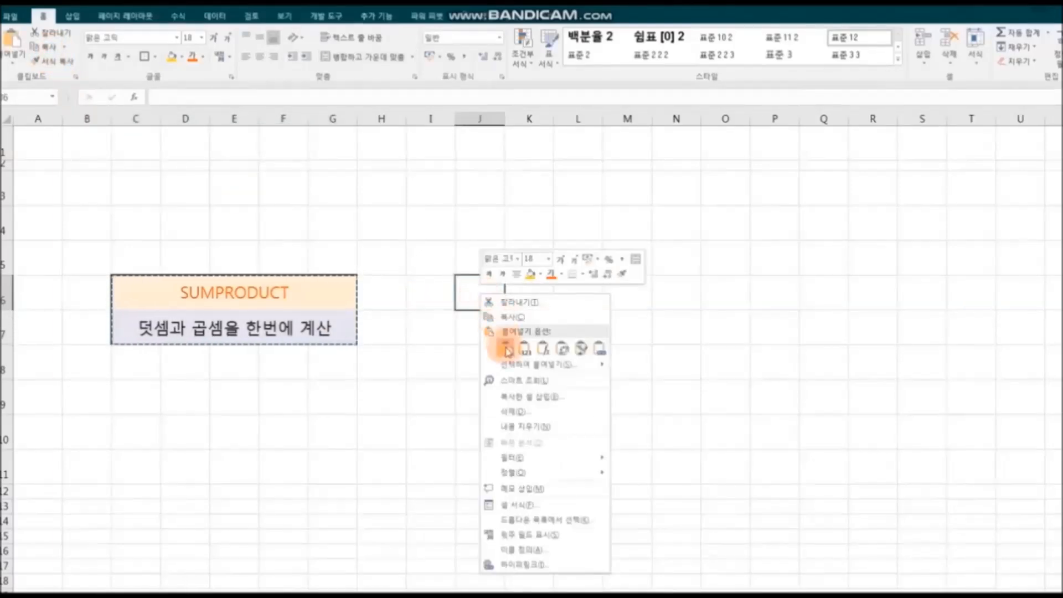
pyautogui.click(505, 348)
pyautogui.click(564, 443)
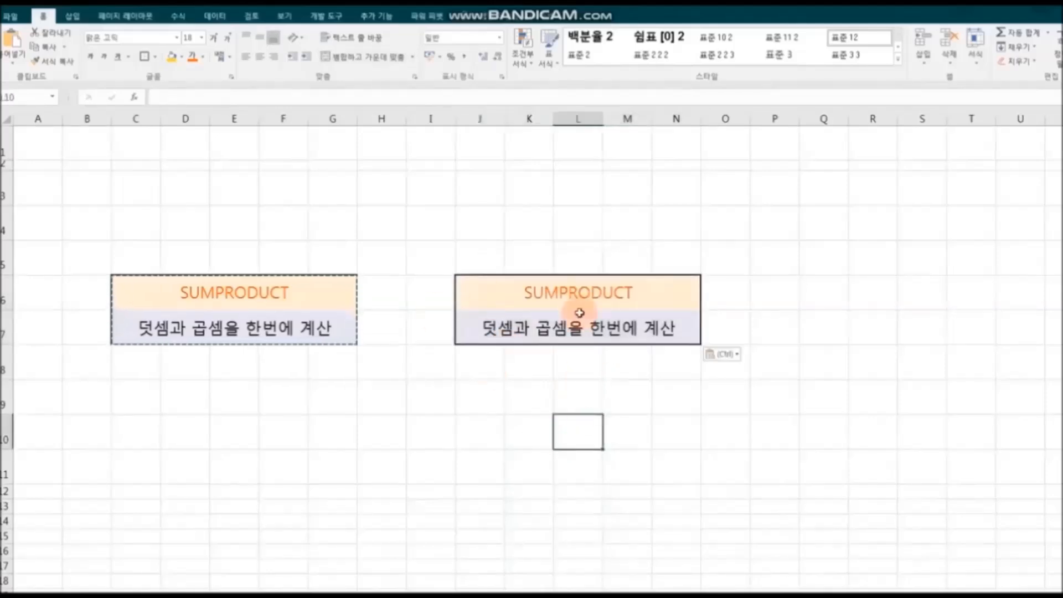
pyautogui.press('Escape')
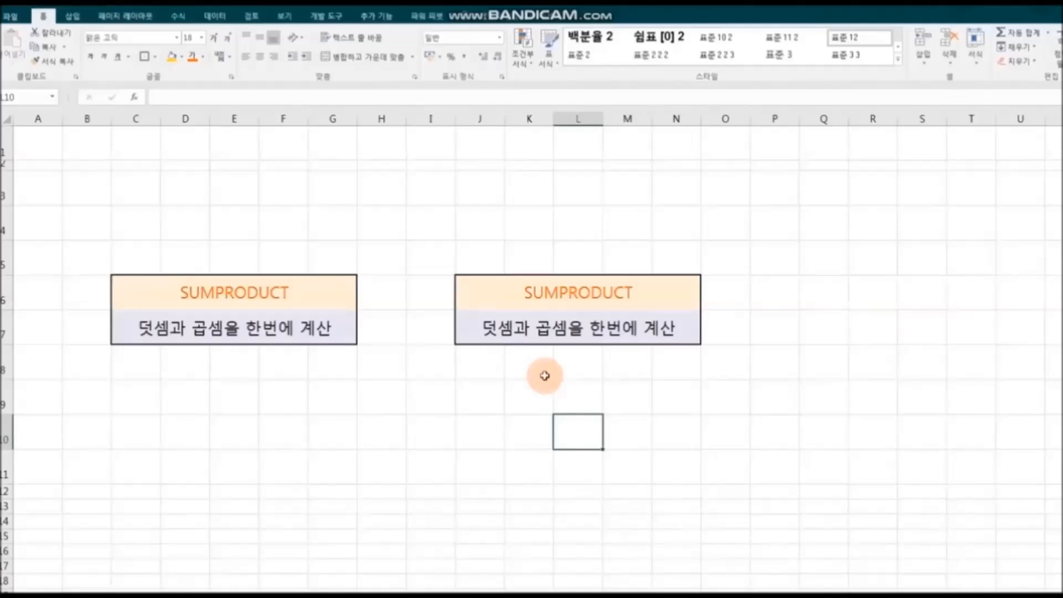
# Copy only the formatting of the block in C6:G7 onto the empty cells starting at J9 with Format Painter
pyautogui.moveTo(156, 289); pyautogui.dragTo(185, 321)
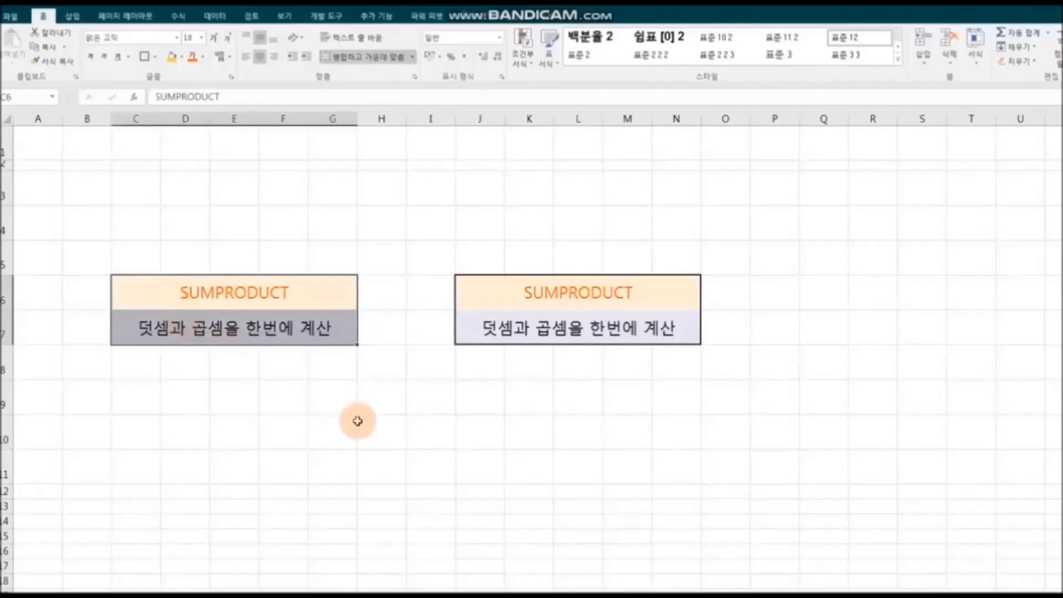
pyautogui.click(68, 67)
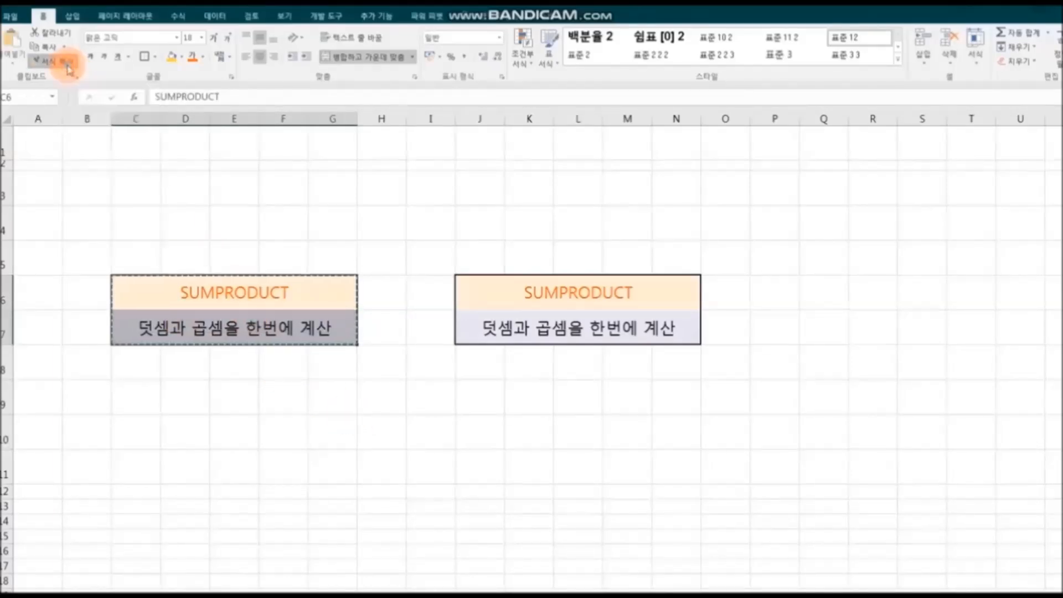
pyautogui.click(474, 392)
pyautogui.click(794, 453)
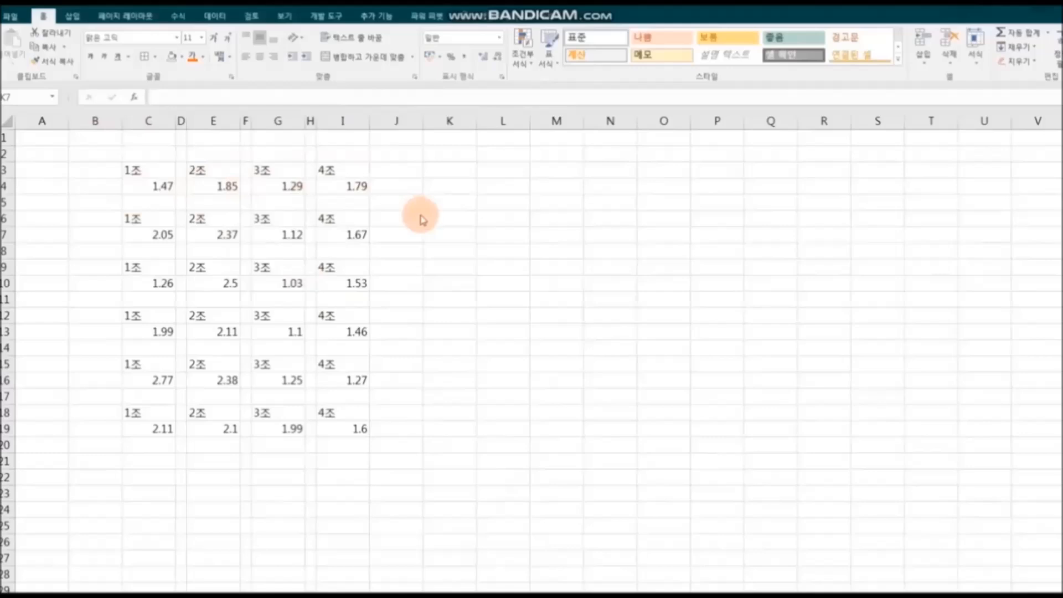
# Center the group headings and values in C3:I4 horizontally
pyautogui.click(148, 170)
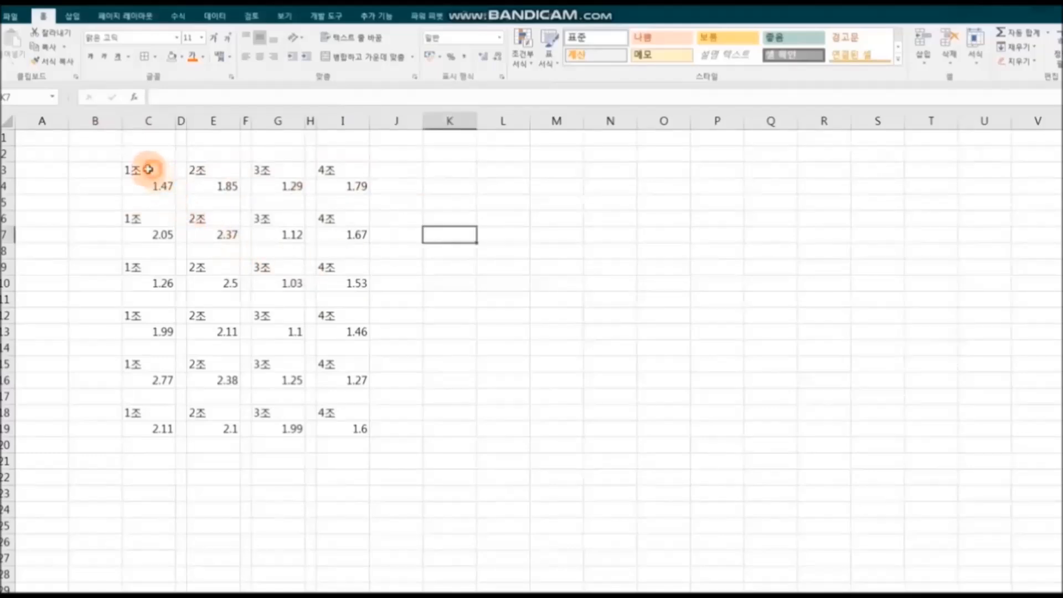
pyautogui.click(141, 170)
pyautogui.moveTo(151, 170); pyautogui.dragTo(349, 186)
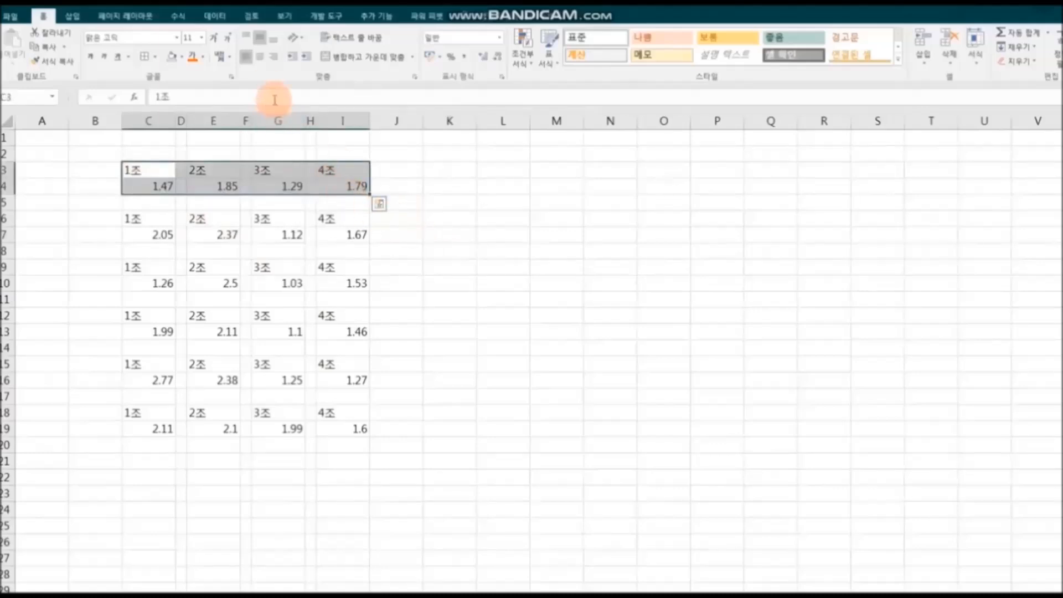
pyautogui.click(259, 57)
pyautogui.click(471, 209)
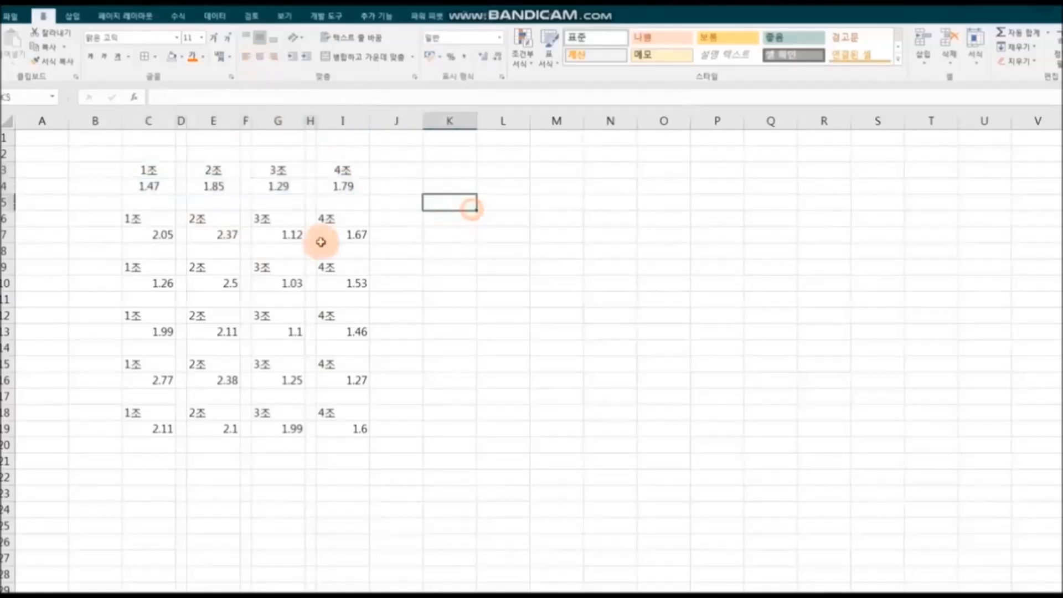
# Fill the 1조 heading in C3 with orange and the 2조 heading in E3 with golden yellow
pyautogui.click(168, 174)
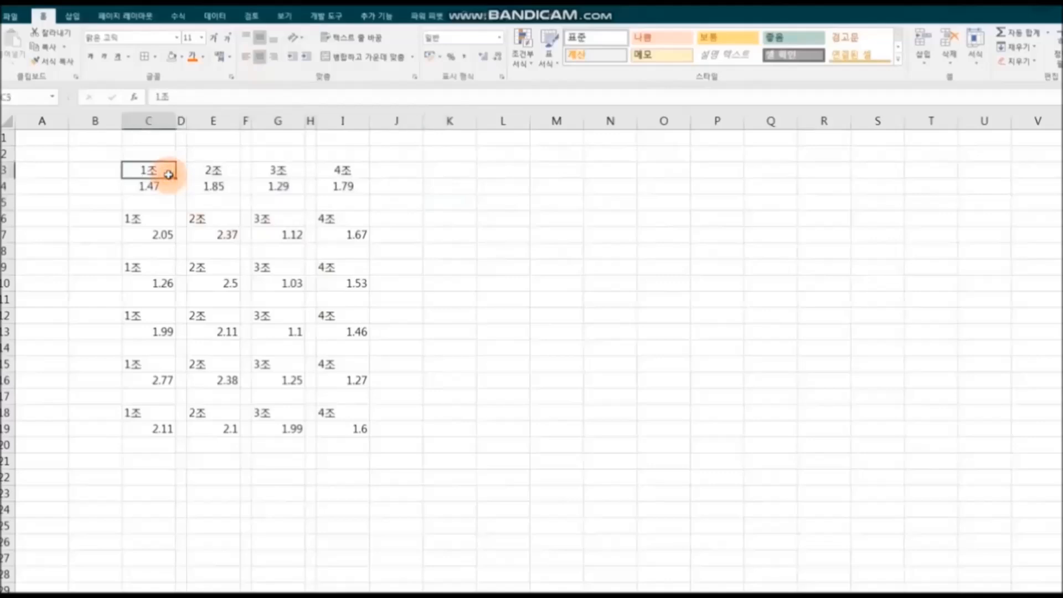
pyautogui.click(183, 58)
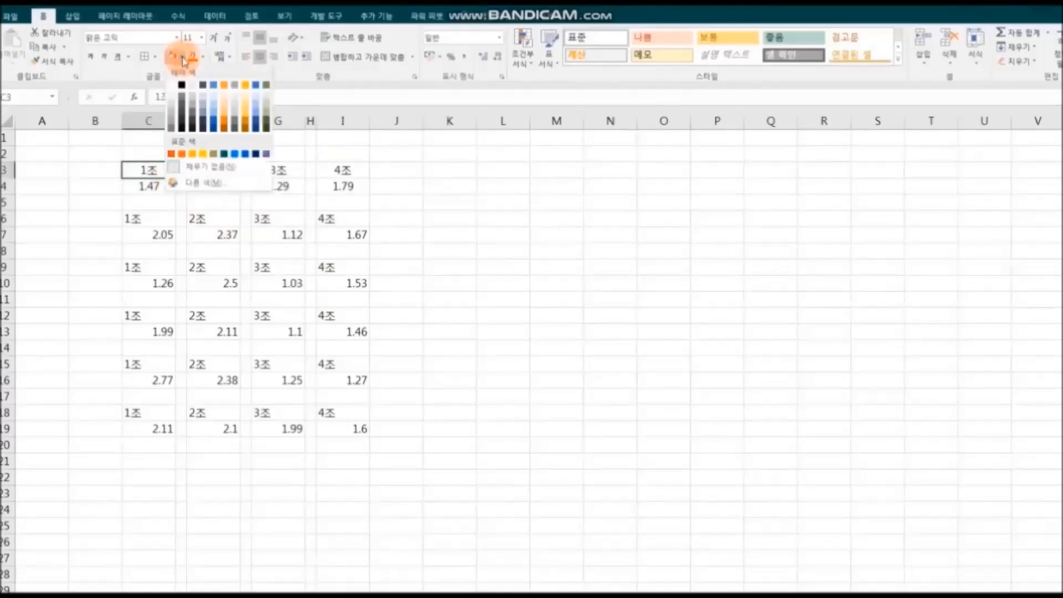
pyautogui.click(193, 157)
pyautogui.click(214, 170)
pyautogui.click(183, 58)
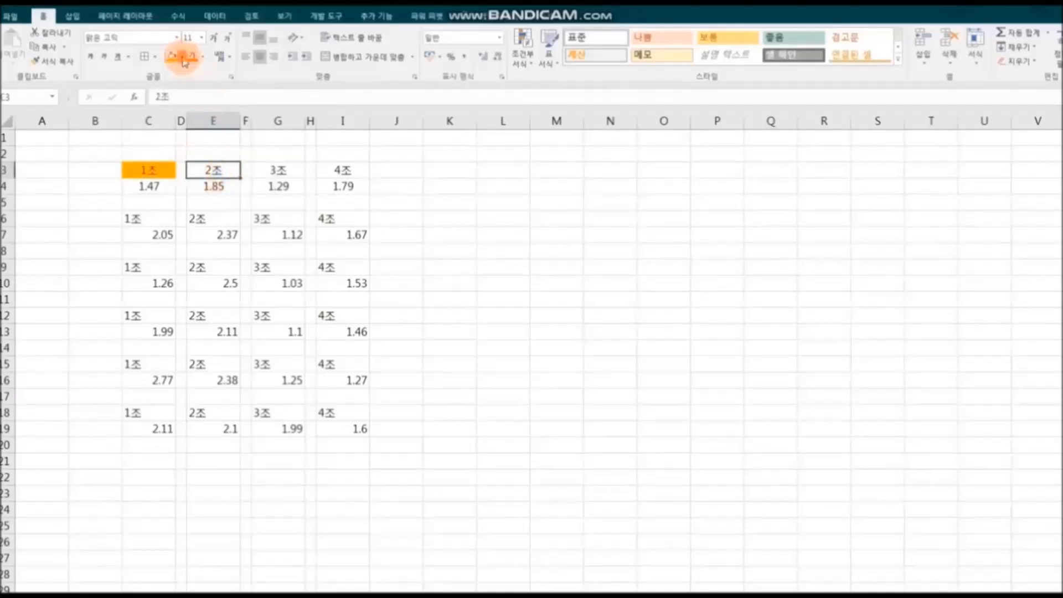
pyautogui.click(206, 156)
# Fill the 3조 heading in G3 with dark teal and the 4조 heading in I3 with blue
pyautogui.click(277, 171)
pyautogui.click(184, 58)
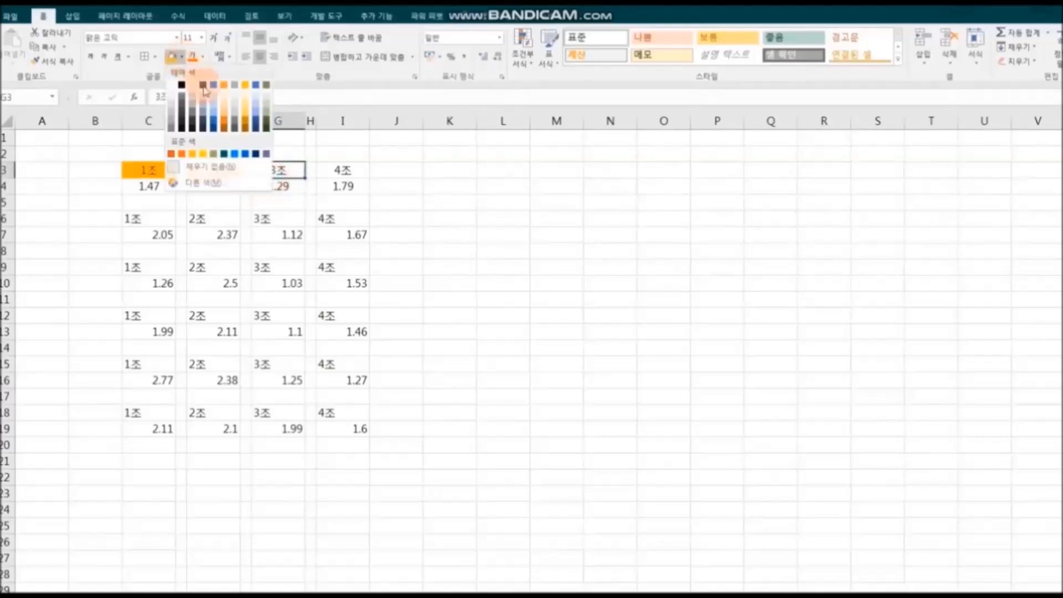
pyautogui.click(233, 156)
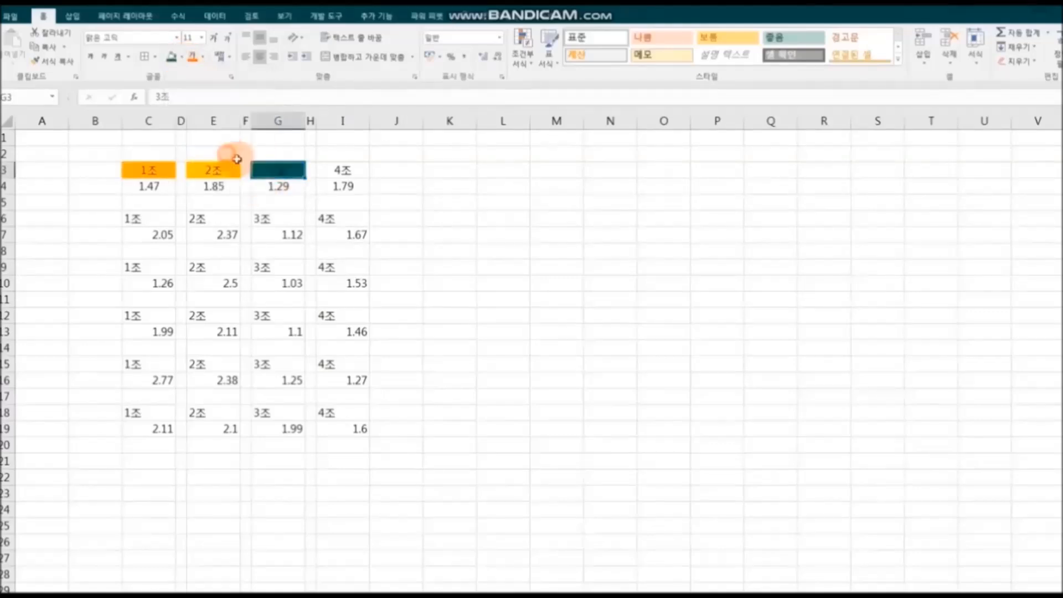
pyautogui.click(327, 171)
pyautogui.click(182, 58)
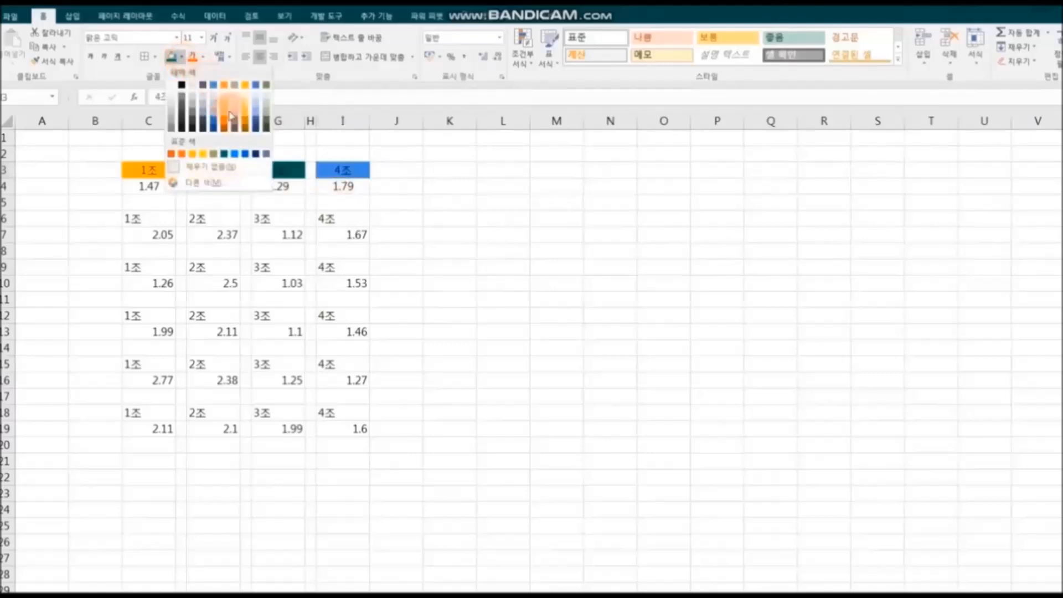
pyautogui.click(239, 155)
pyautogui.click(485, 234)
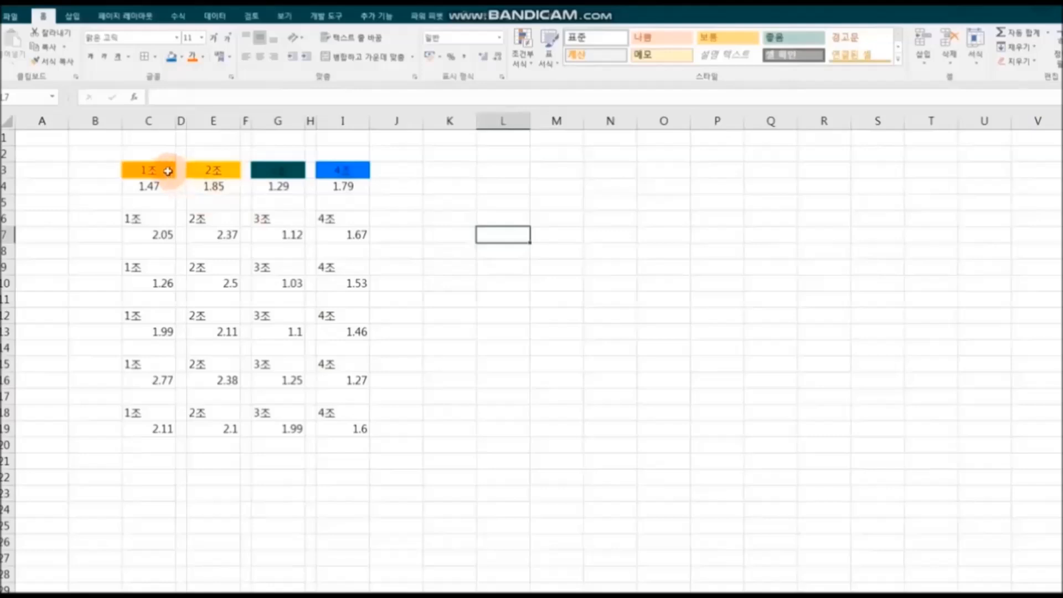
# Add borders to each heading-and-value pair: C3:C4, E3:E4, G3:G4 and I3:I4
pyautogui.moveTo(167, 170); pyautogui.dragTo(216, 189)
pyautogui.click(145, 56)
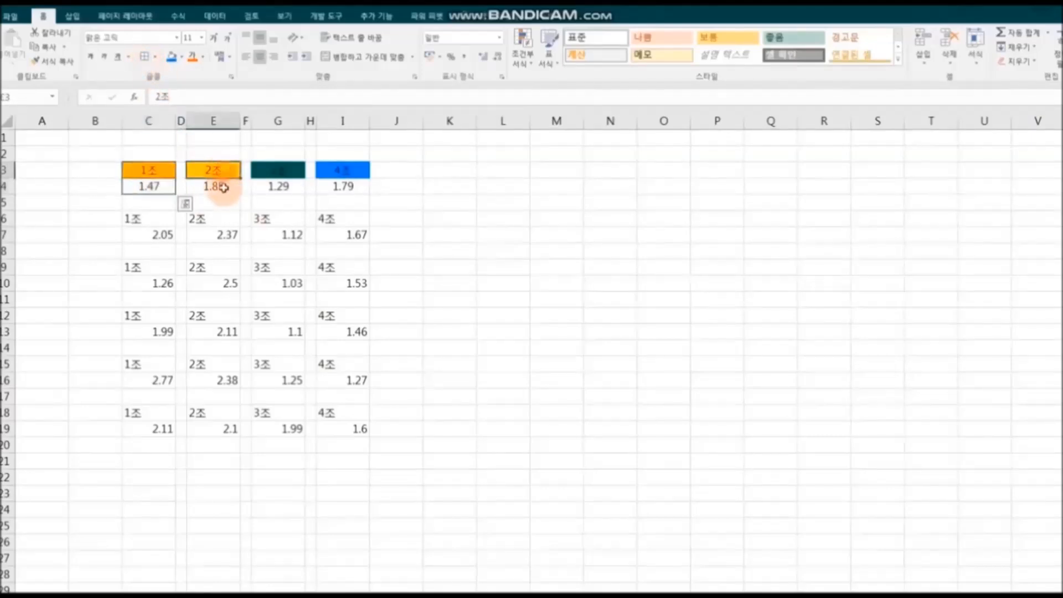
pyautogui.click(145, 56)
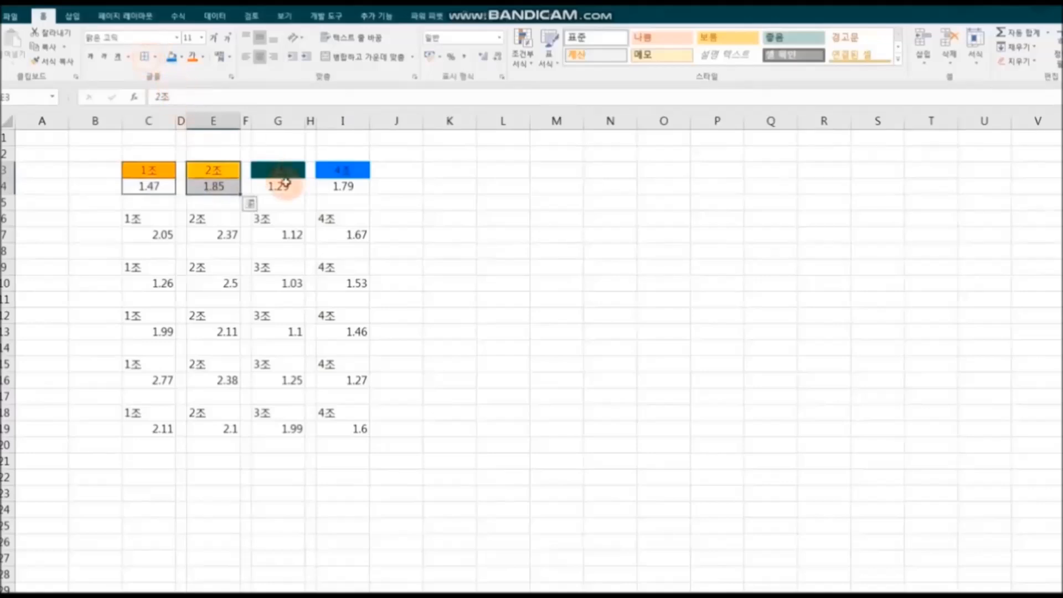
pyautogui.moveTo(269, 170); pyautogui.dragTo(271, 187)
pyautogui.click(145, 56)
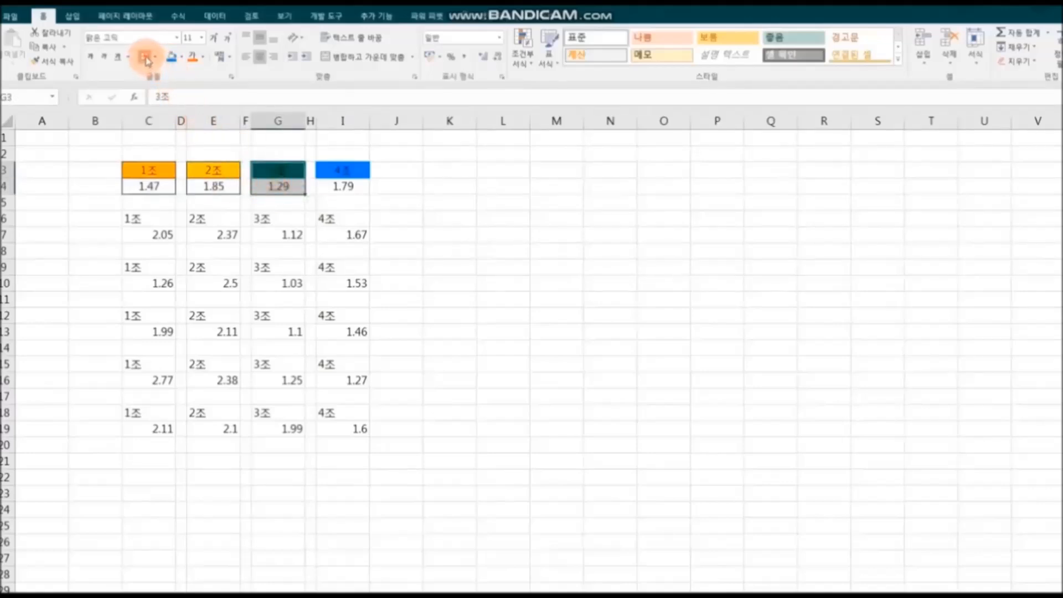
pyautogui.moveTo(333, 172); pyautogui.dragTo(334, 187)
pyautogui.click(146, 57)
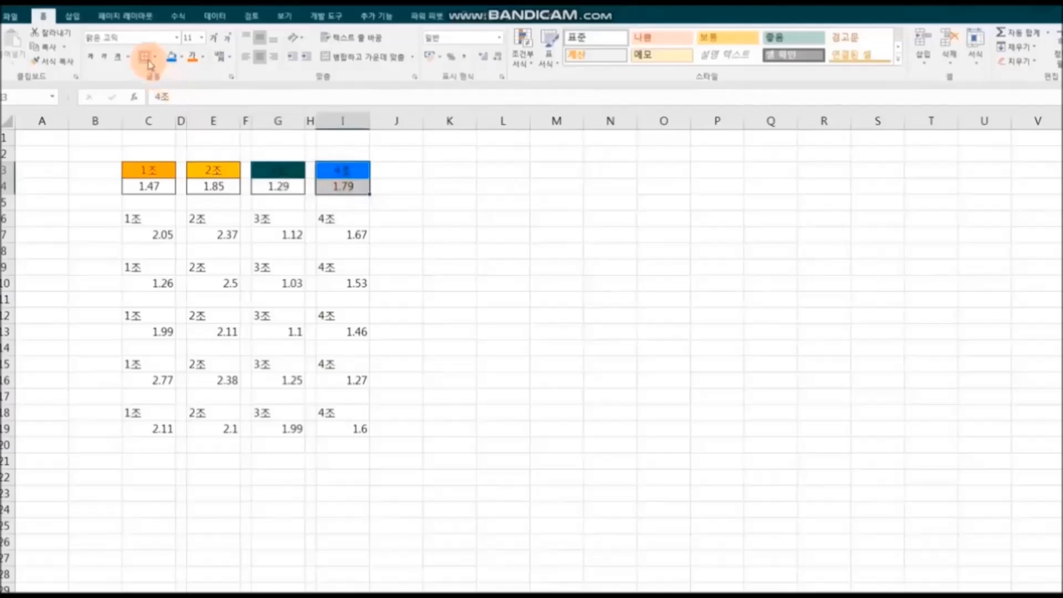
pyautogui.click(533, 283)
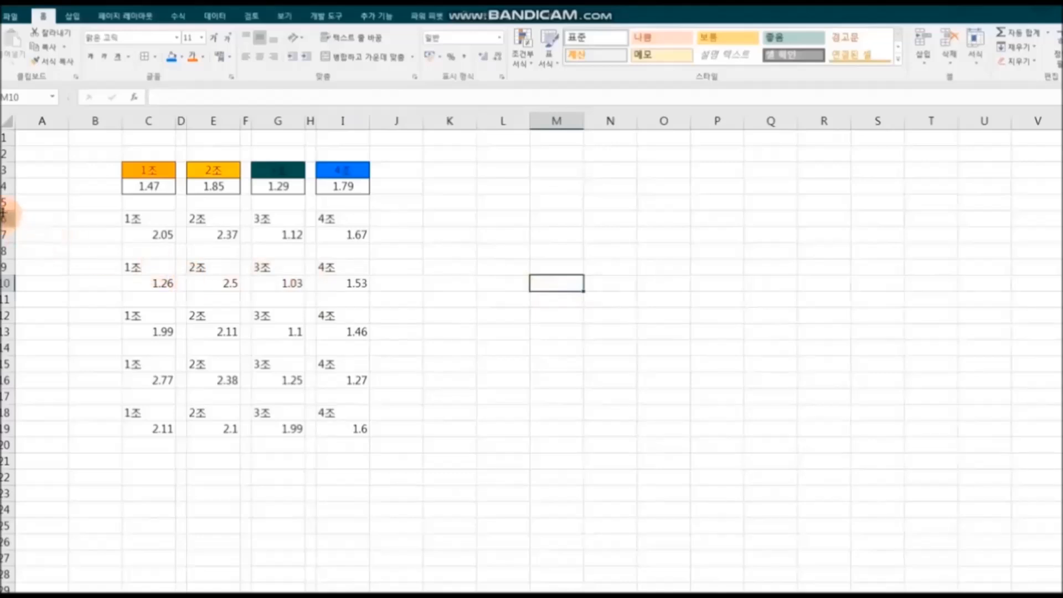
# Increase the height of rows 3 and 4 and make the group headings in row 3 bold
pyautogui.moveTo(4, 170); pyautogui.dragTo(11, 204)
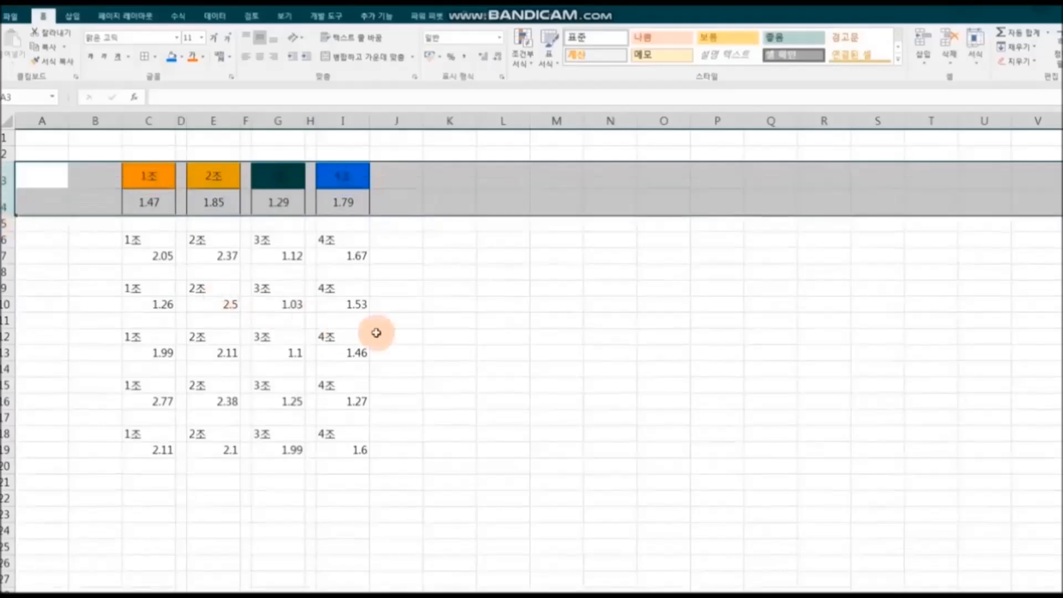
pyautogui.click(600, 384)
pyautogui.click(502, 289)
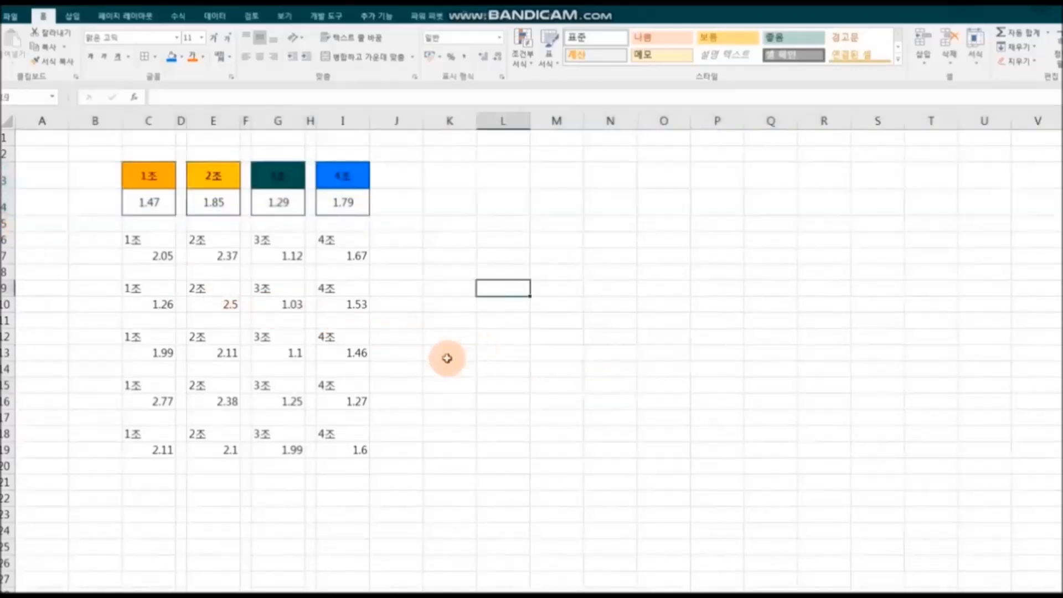
# Copy the formatting of entire rows 3 to 5, including row heights, onto rows 6 to 19 with Format Painter
pyautogui.click(9, 173)
pyautogui.moveTo(9, 188); pyautogui.dragTo(7, 224)
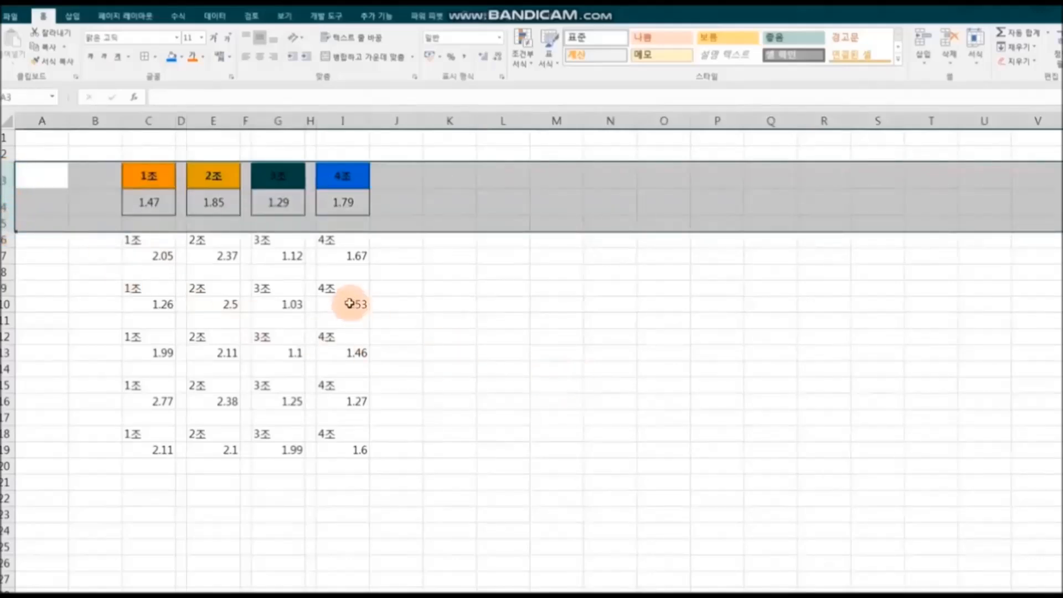
pyautogui.click(67, 64)
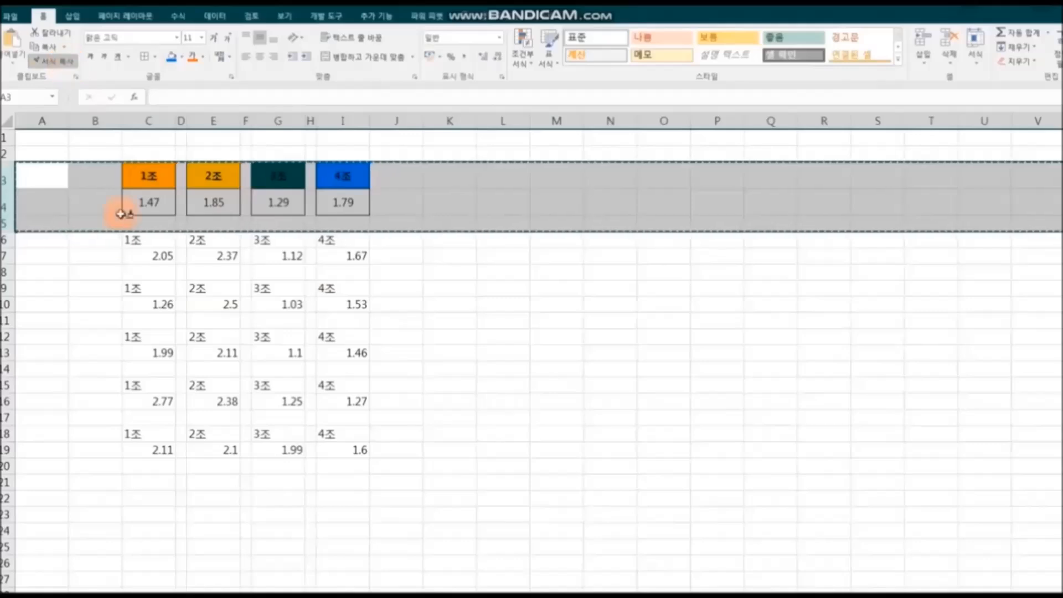
pyautogui.click(7, 241)
pyautogui.moveTo(7, 240); pyautogui.dragTo(12, 449)
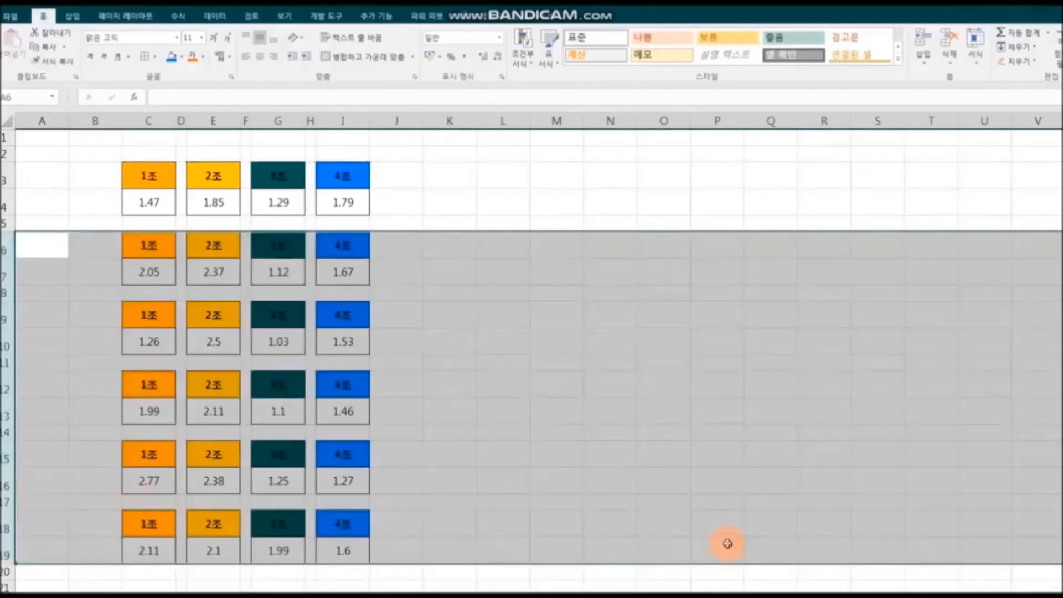
pyautogui.click(727, 543)
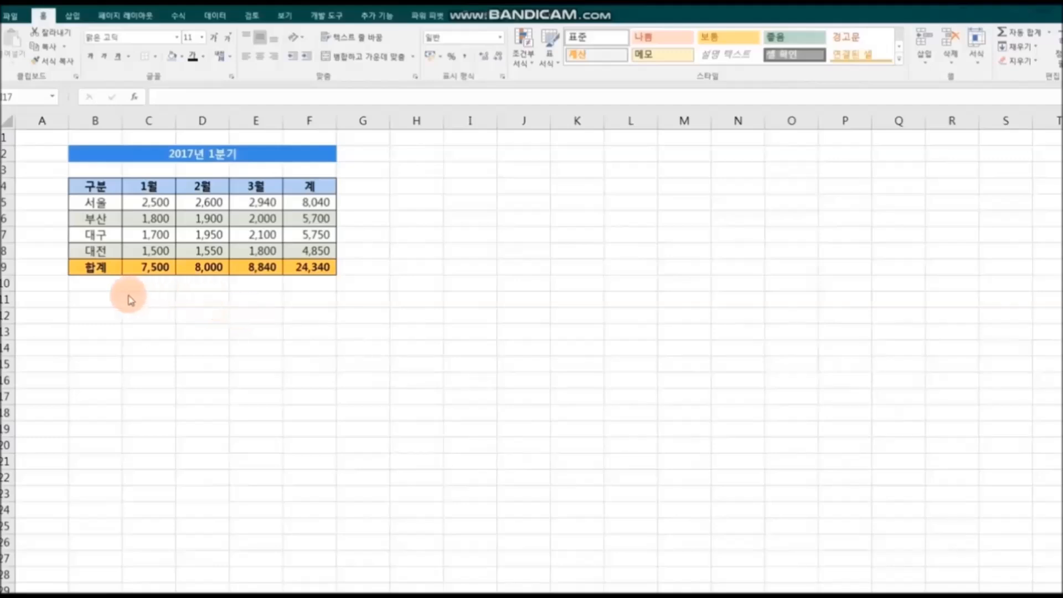
pyautogui.click(88, 295)
pyautogui.moveTo(89, 295); pyautogui.dragTo(315, 546)
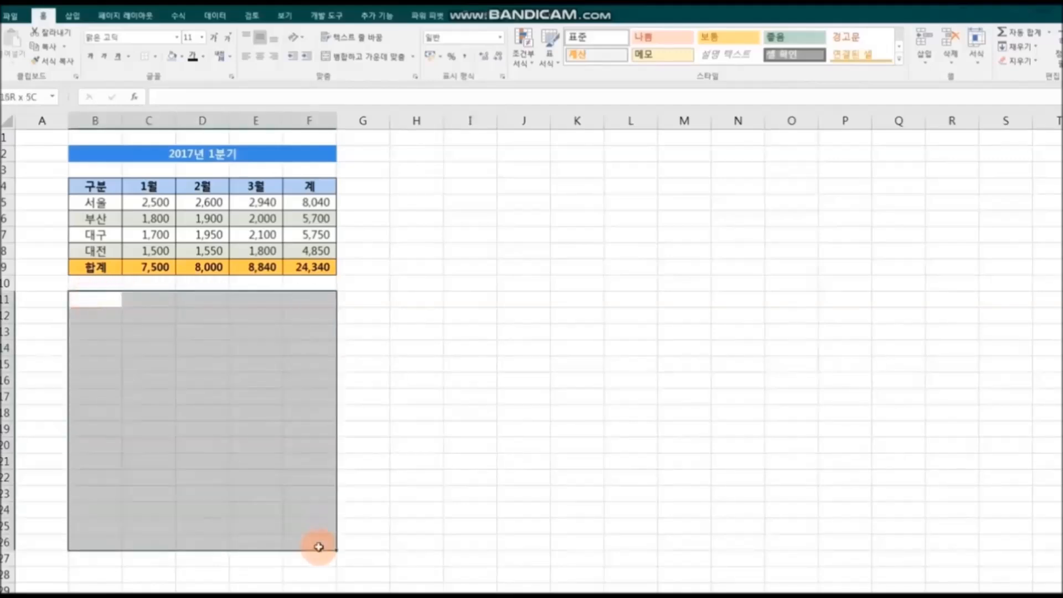
pyautogui.moveTo(394, 156); pyautogui.dragTo(657, 528)
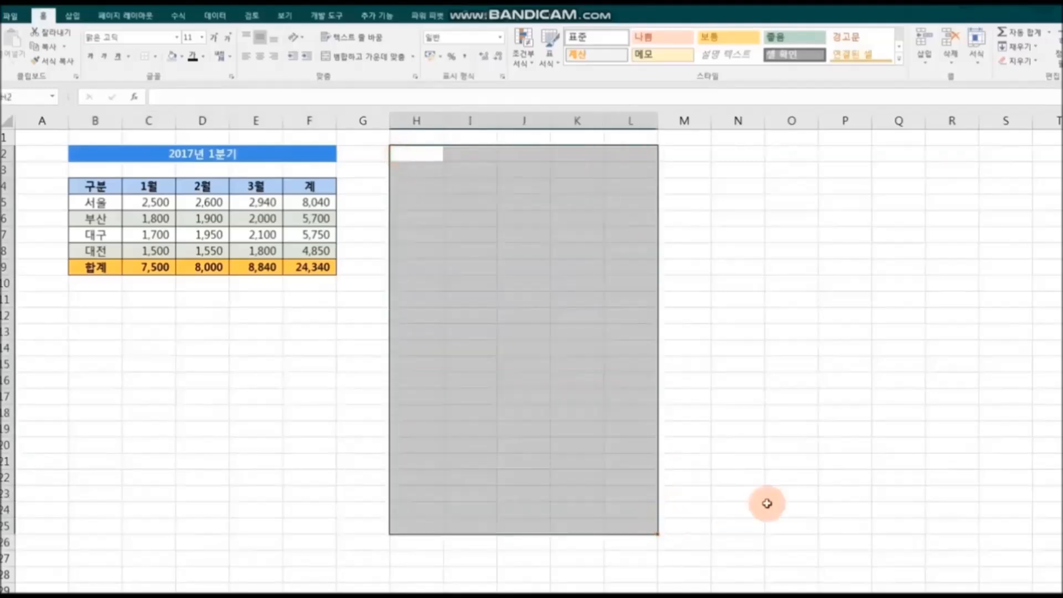
pyautogui.click(798, 481)
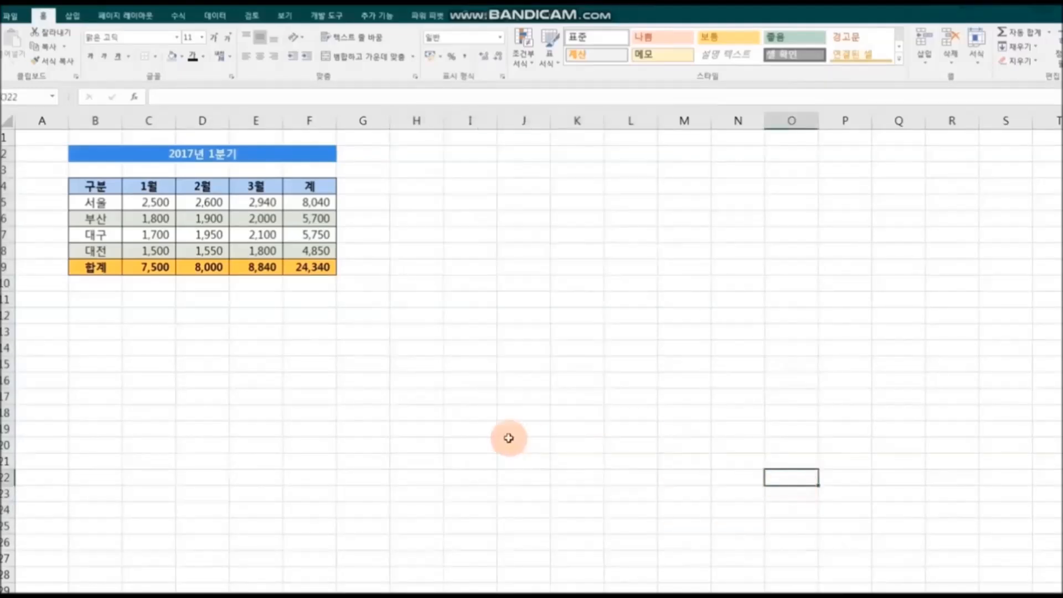
# Copy the formatting of the 2017년 1분기 table in B2:F9 onto the cells starting at B11 with Format Painter
pyautogui.moveTo(78, 152); pyautogui.dragTo(292, 268)
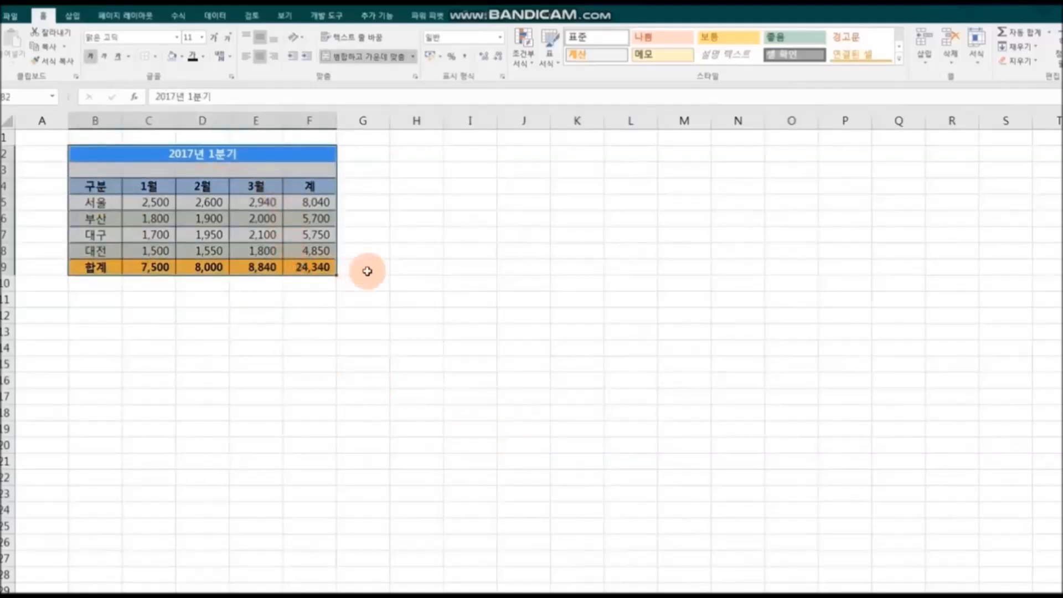
pyautogui.click(52, 61)
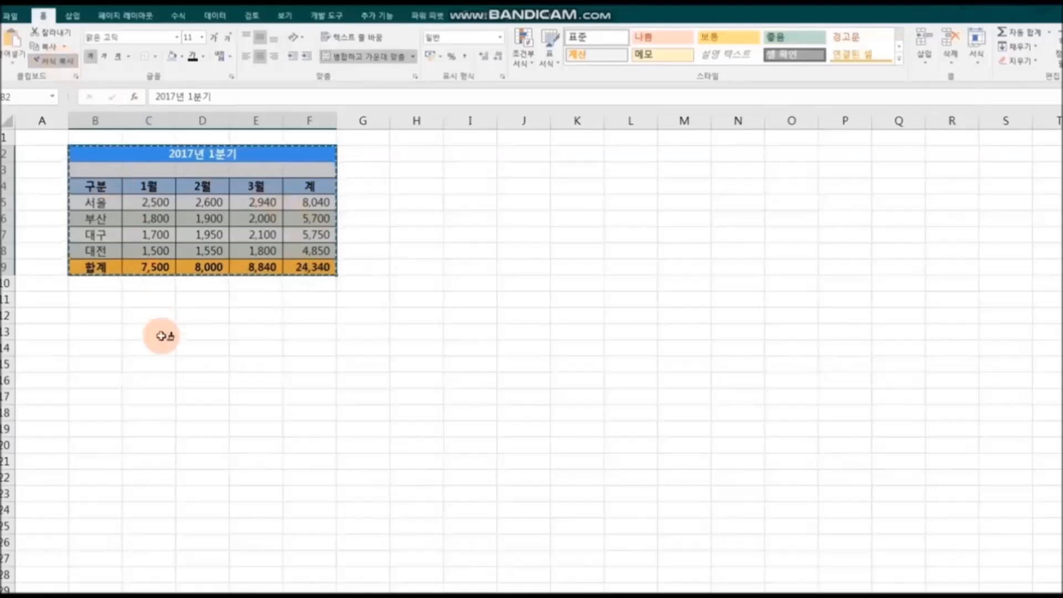
pyautogui.click(91, 302)
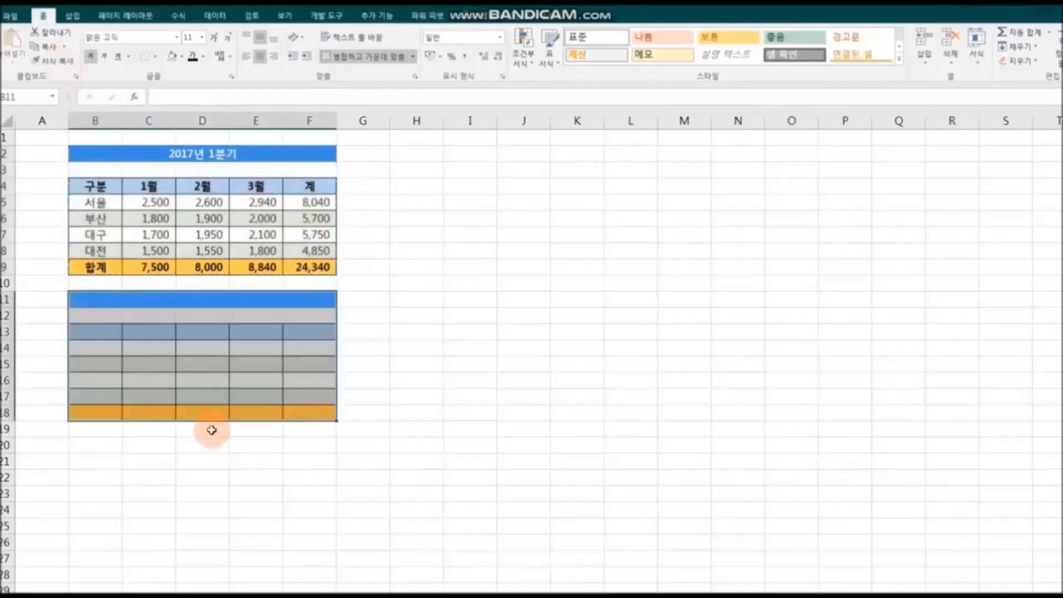
# Copy the table formatting with Format Painter onto the cells starting at B20, and again onto those starting at H2
pyautogui.click(305, 508)
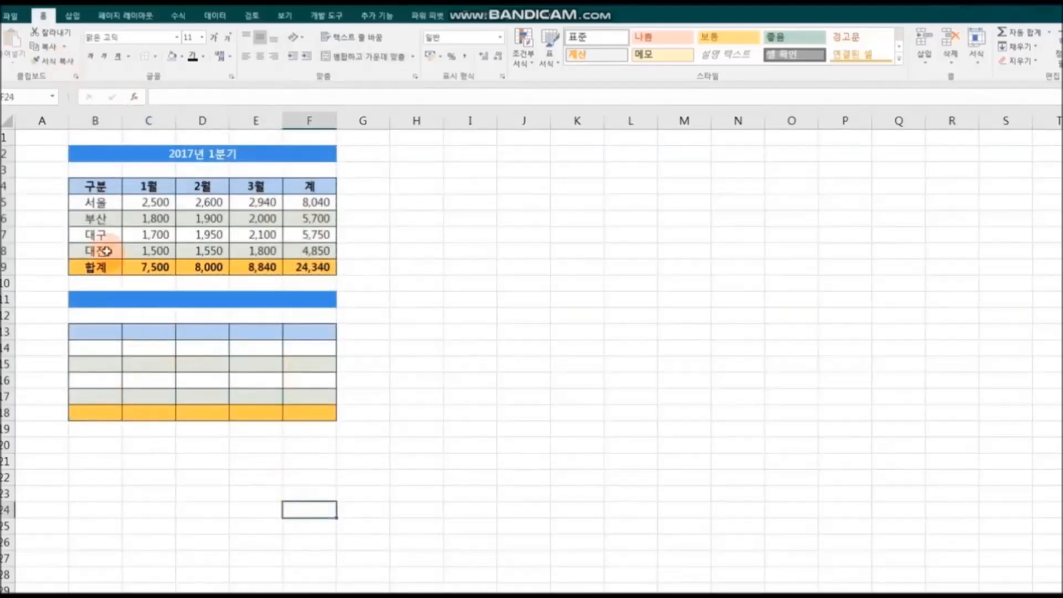
pyautogui.moveTo(88, 159); pyautogui.dragTo(295, 270)
pyautogui.click(52, 60)
pyautogui.click(99, 449)
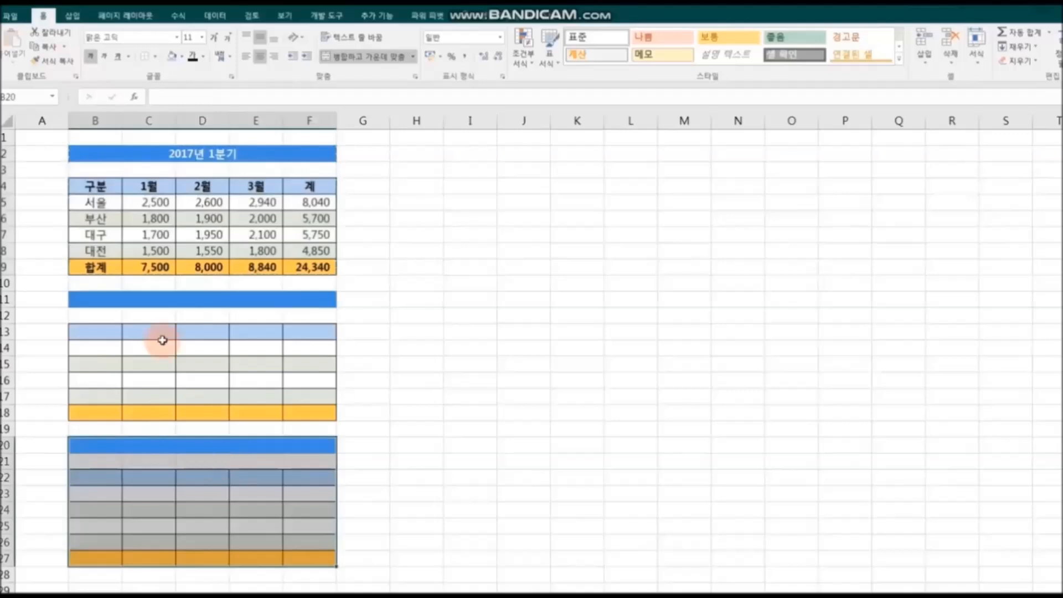
pyautogui.click(53, 63)
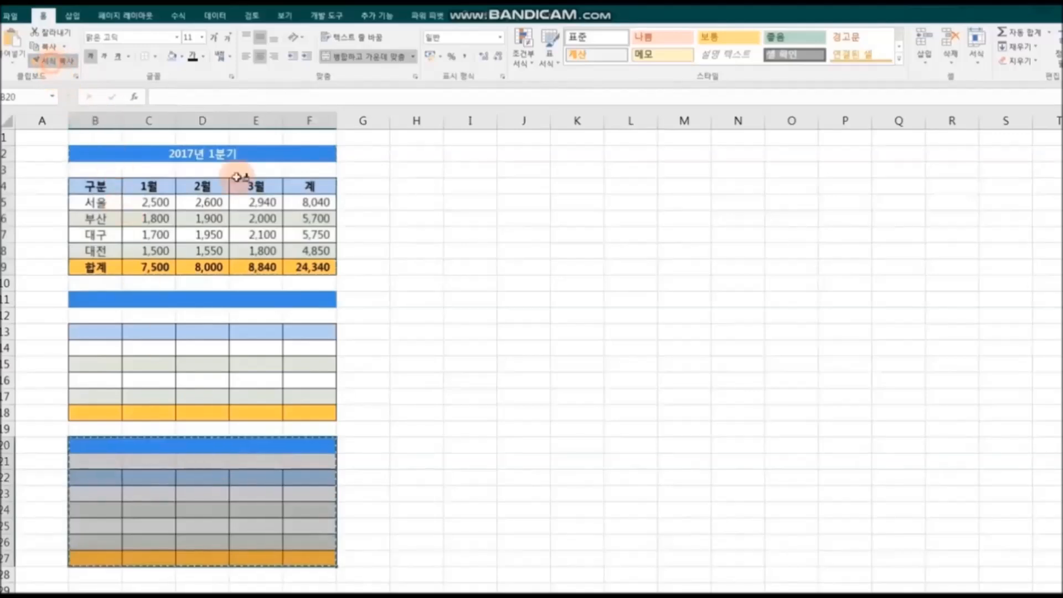
pyautogui.click(403, 161)
# Copy the same table formatting one at a time with Format Painter onto the cells starting at H11 and at H20
pyautogui.click(64, 62)
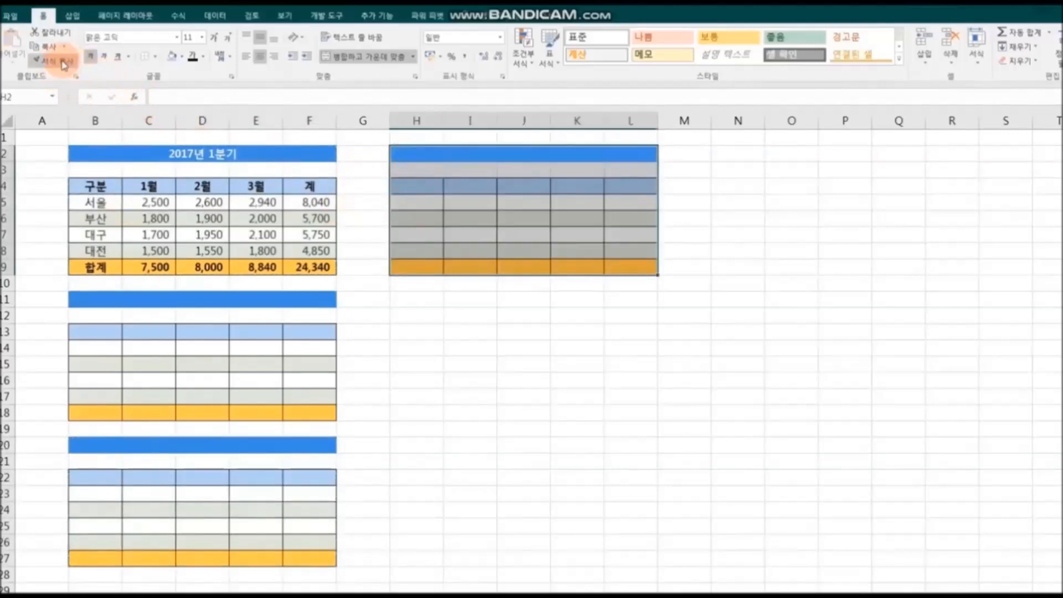
pyautogui.click(407, 301)
pyautogui.click(54, 61)
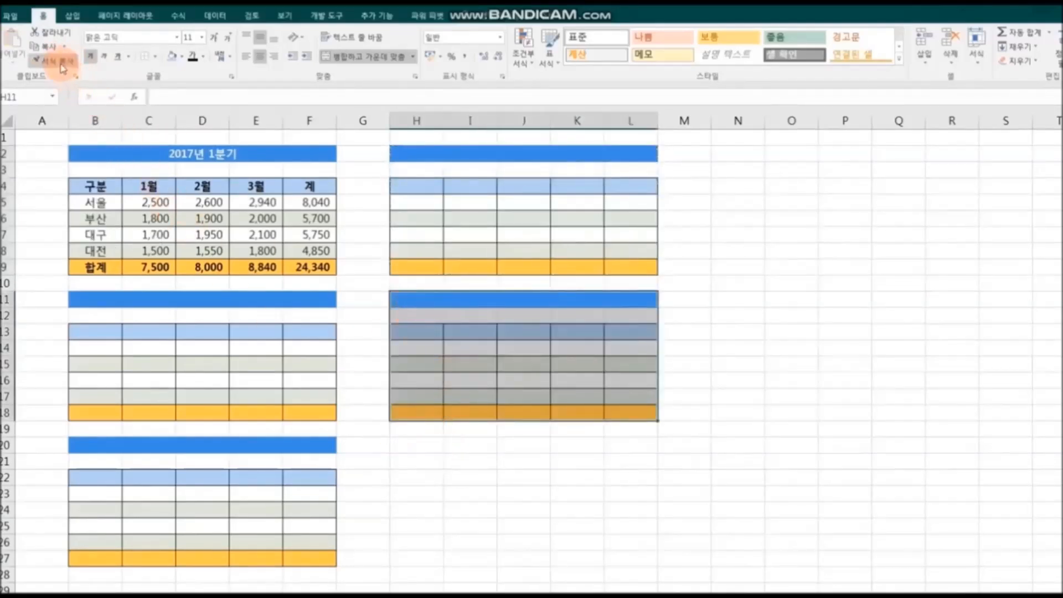
pyautogui.click(407, 445)
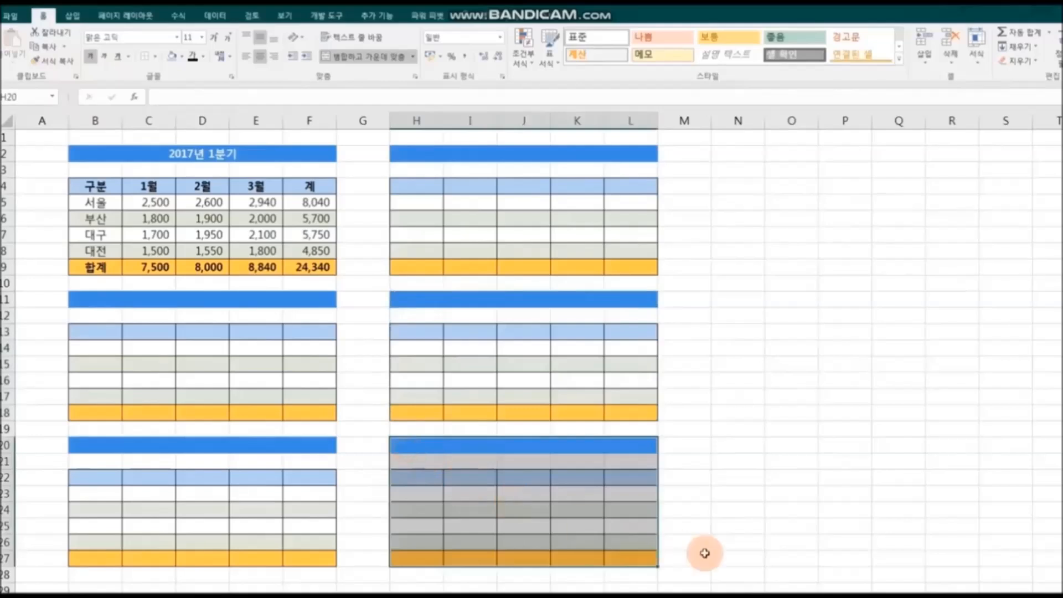
pyautogui.click(834, 553)
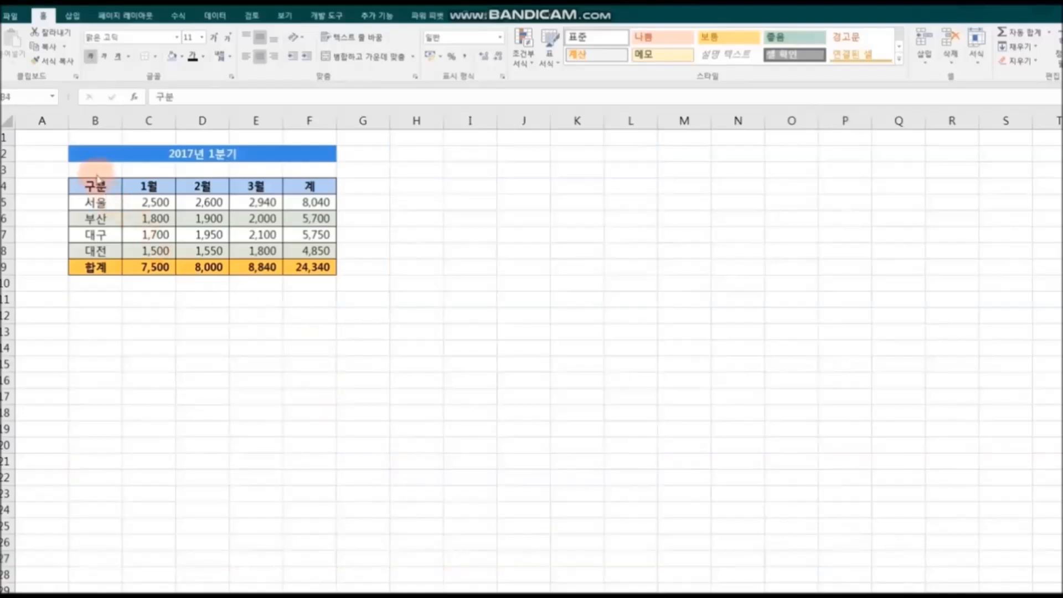
# Copy the formatting of B2:F9 onto B11, B20, H2, H11 and H20 in one run with Format Painter locked on, and switch it off
pyautogui.click(80, 152)
pyautogui.moveTo(81, 152); pyautogui.dragTo(318, 270)
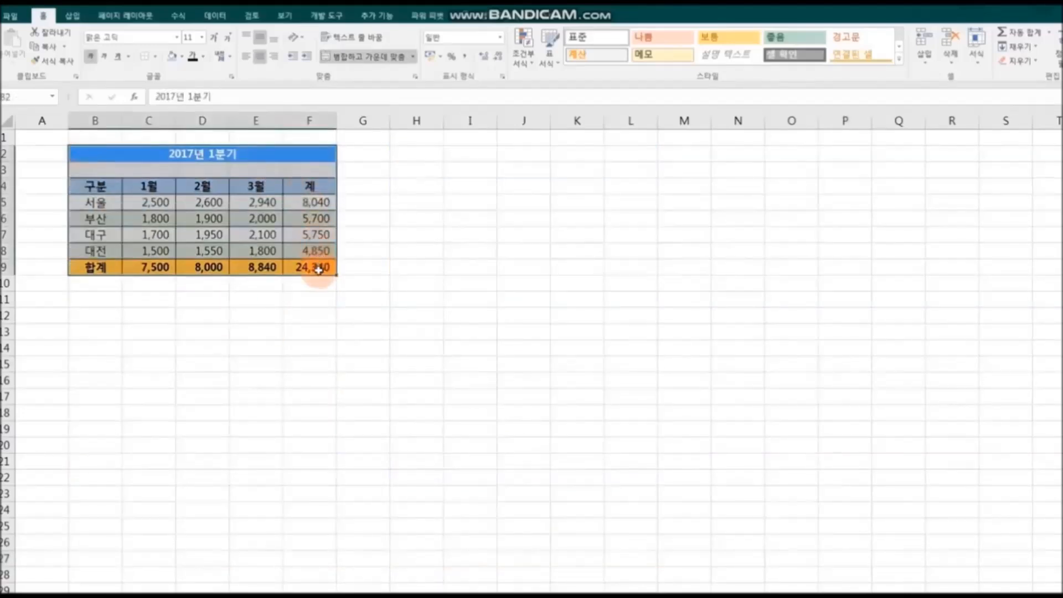
pyautogui.click(65, 66)
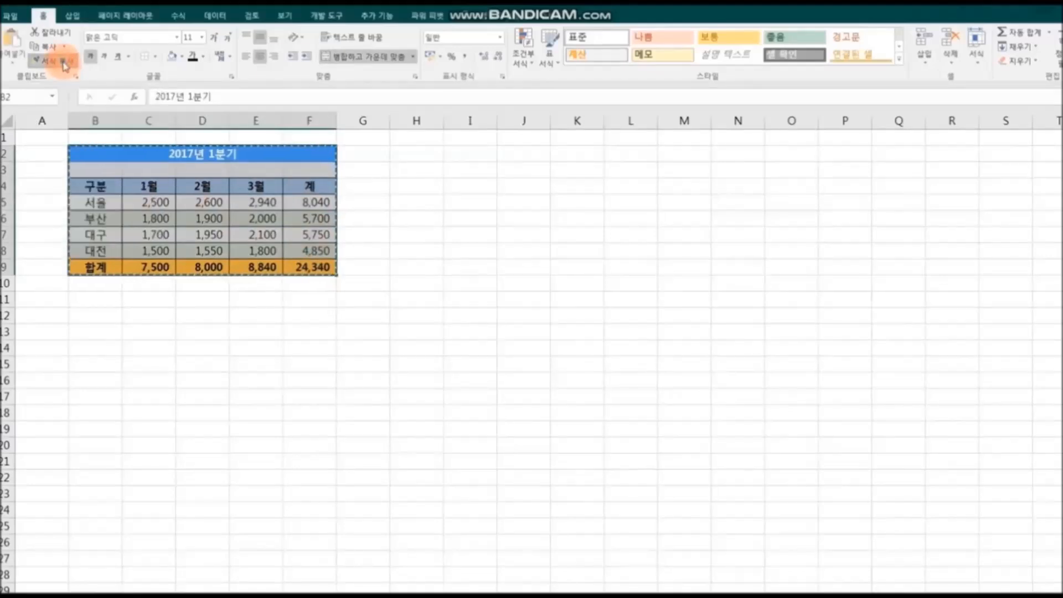
pyautogui.click(101, 303)
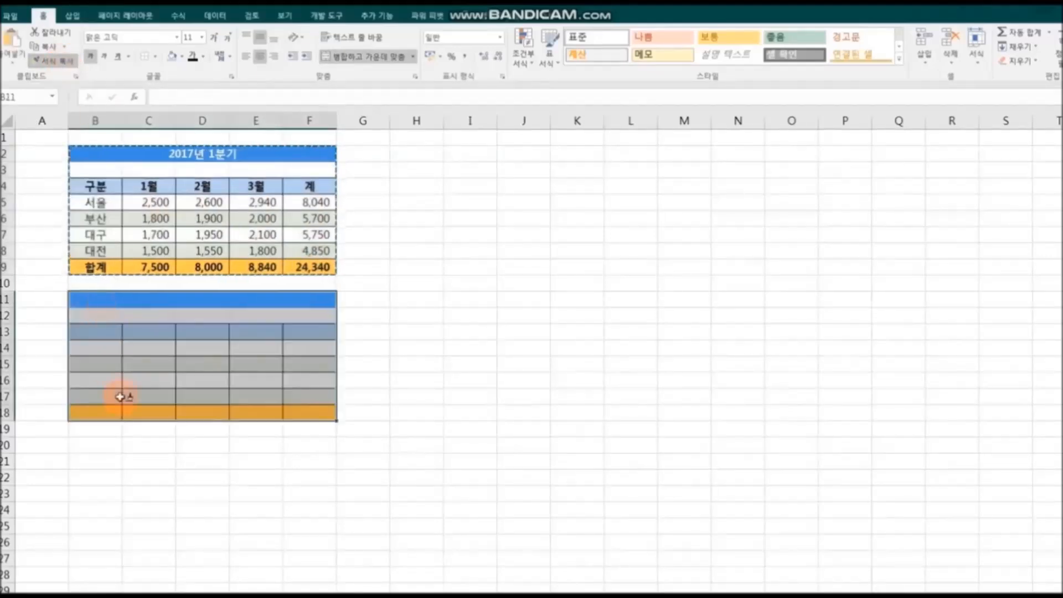
pyautogui.click(98, 443)
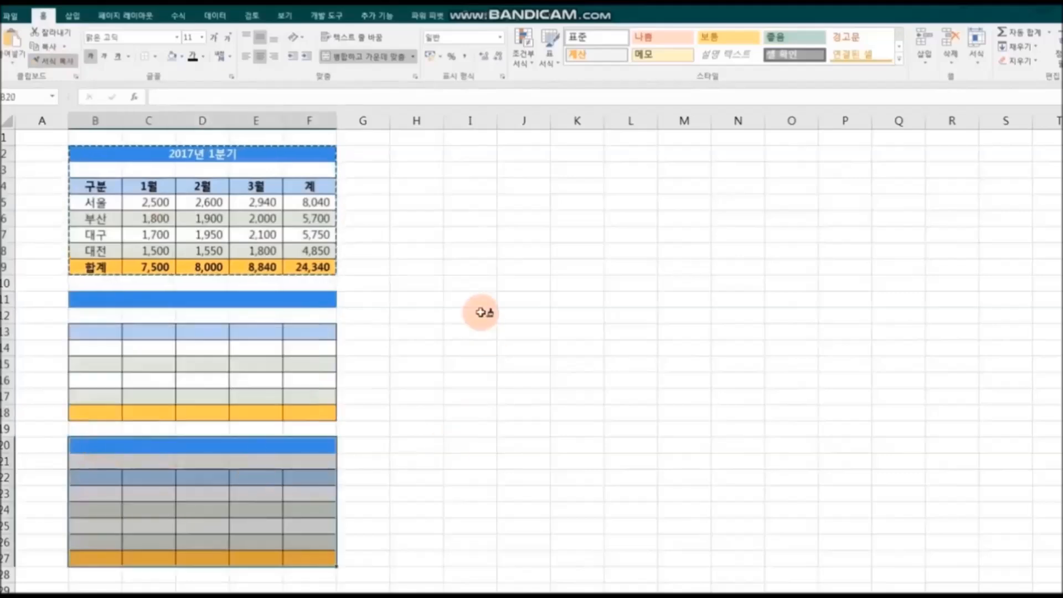
pyautogui.click(407, 153)
pyautogui.click(409, 298)
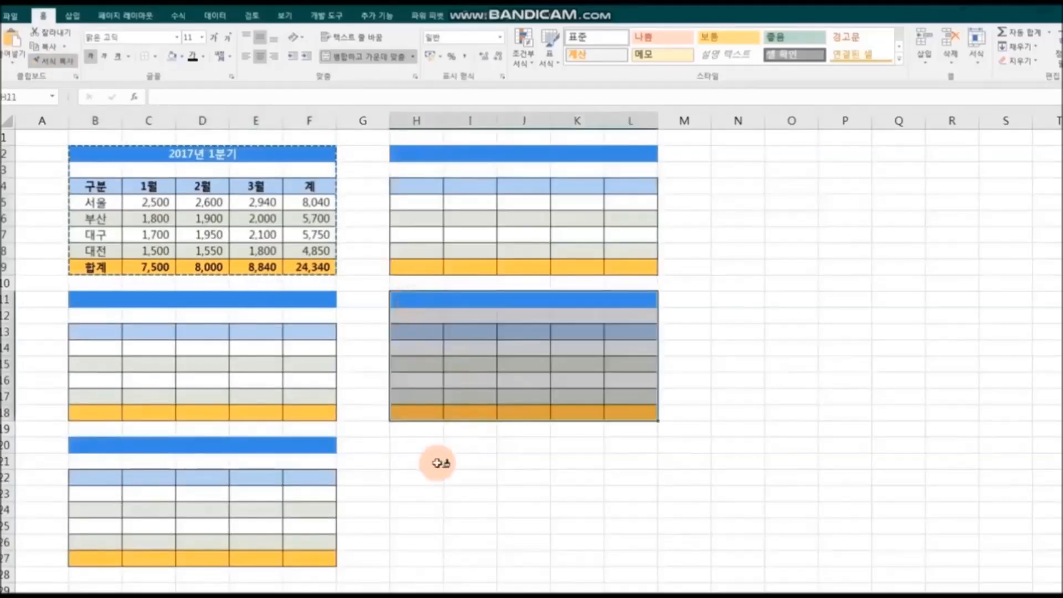
pyautogui.click(414, 444)
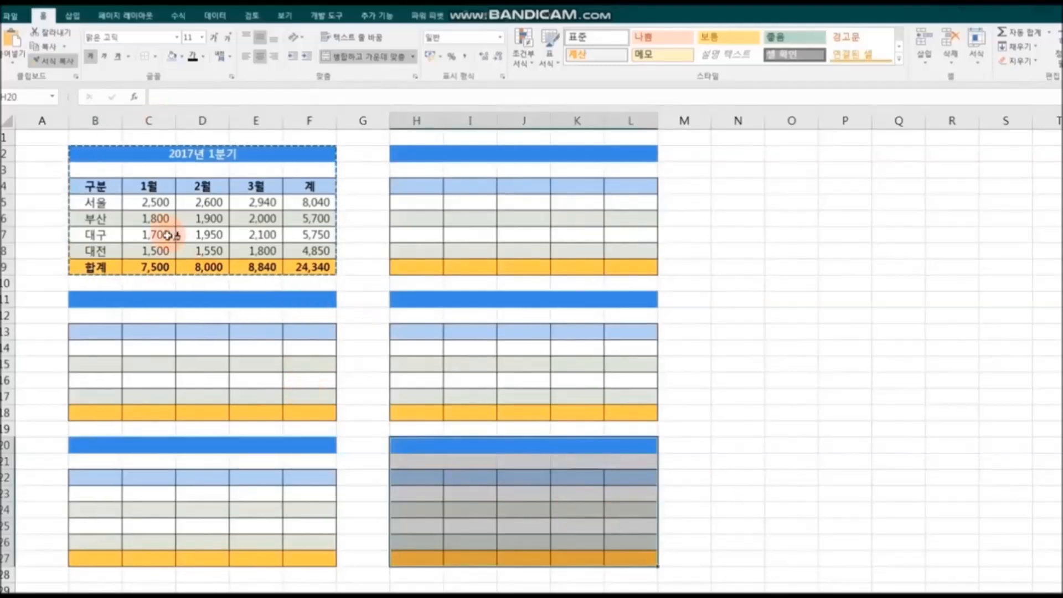
pyautogui.click(62, 64)
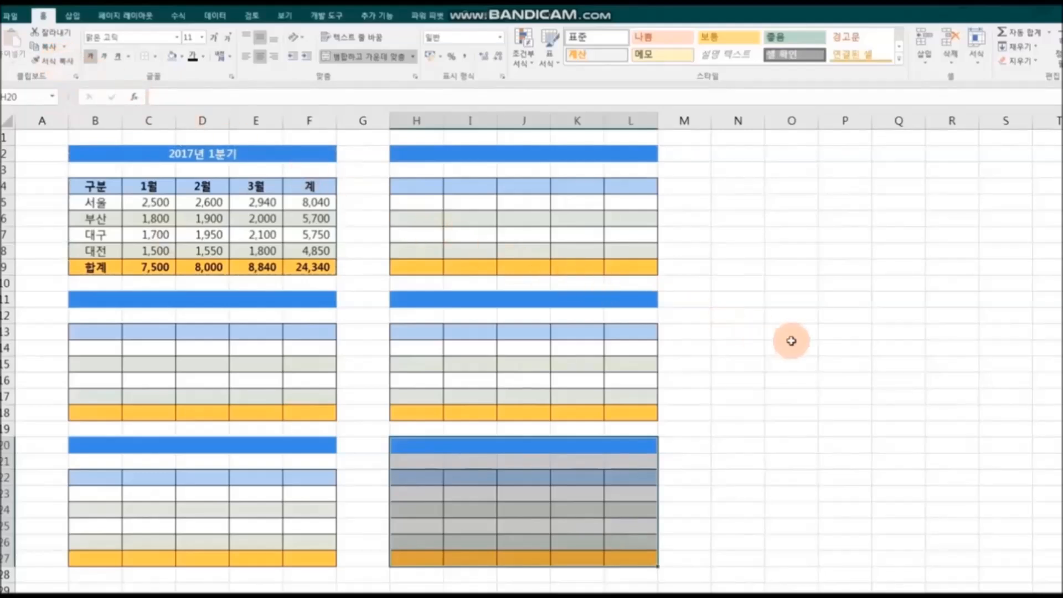
pyautogui.click(966, 395)
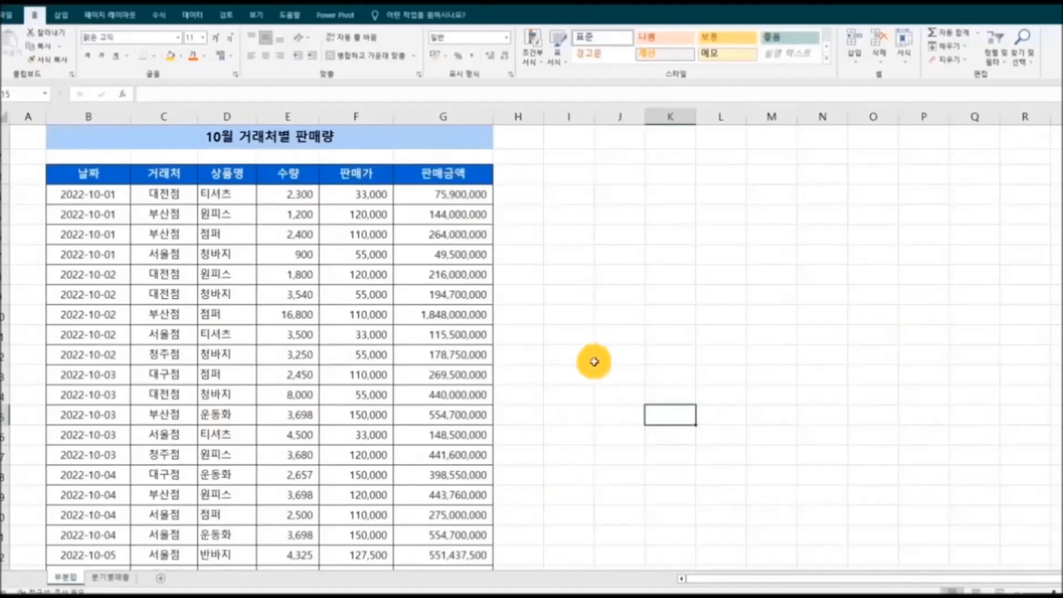
# Fill the fourth data row of the 10월 거래처별 판매량 table, B7:G7, with light orange
pyautogui.moveTo(94, 254); pyautogui.dragTo(437, 255)
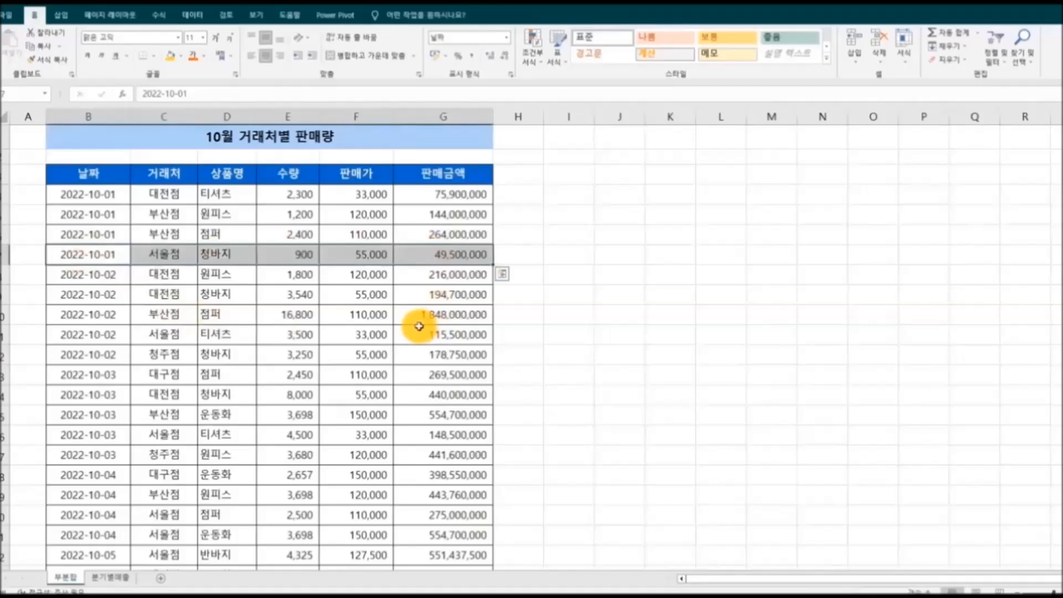
pyautogui.click(181, 58)
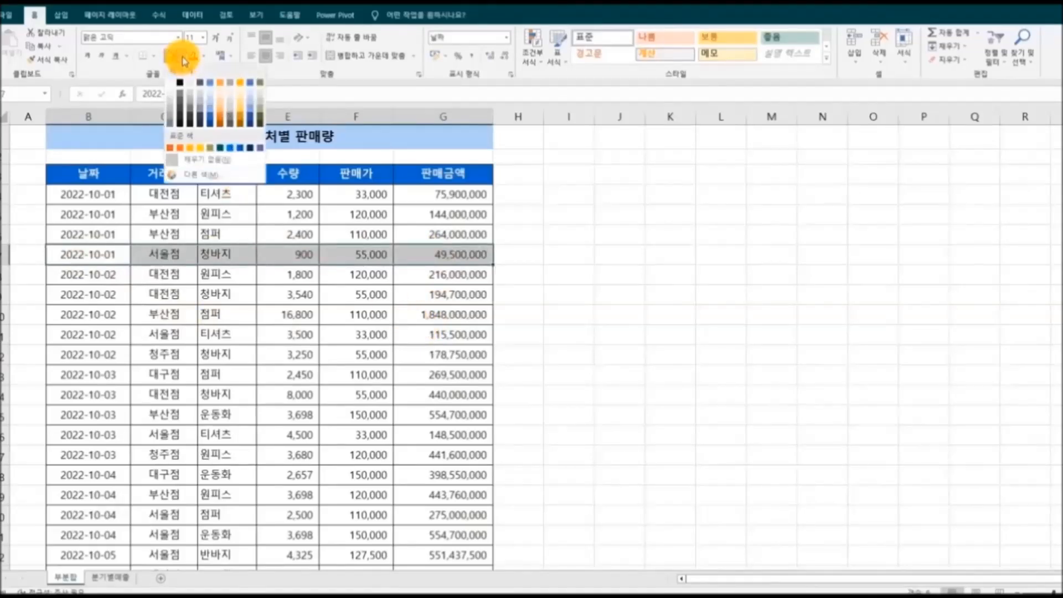
pyautogui.click(239, 96)
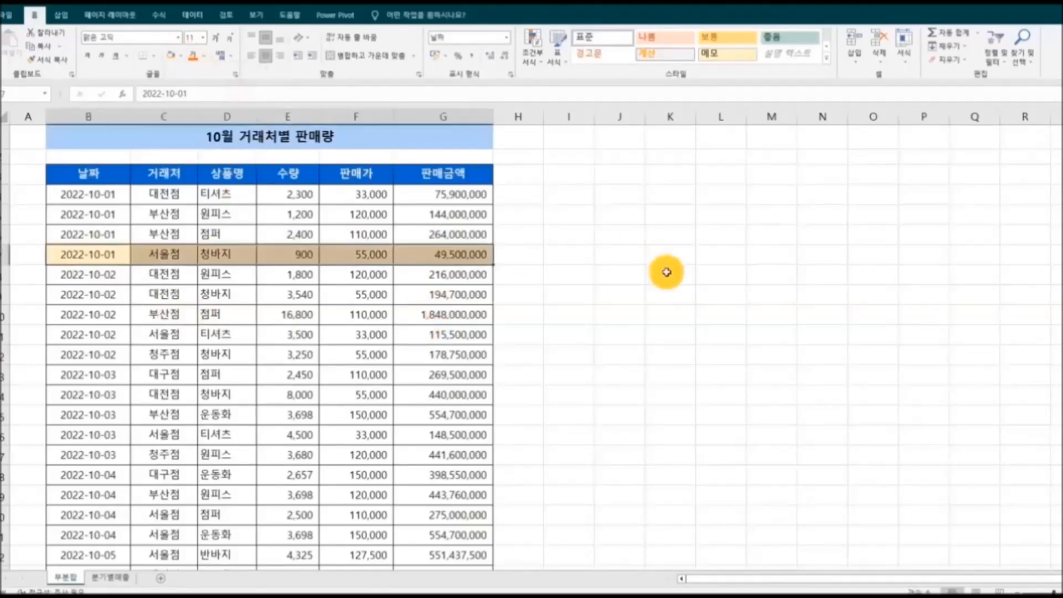
pyautogui.click(664, 273)
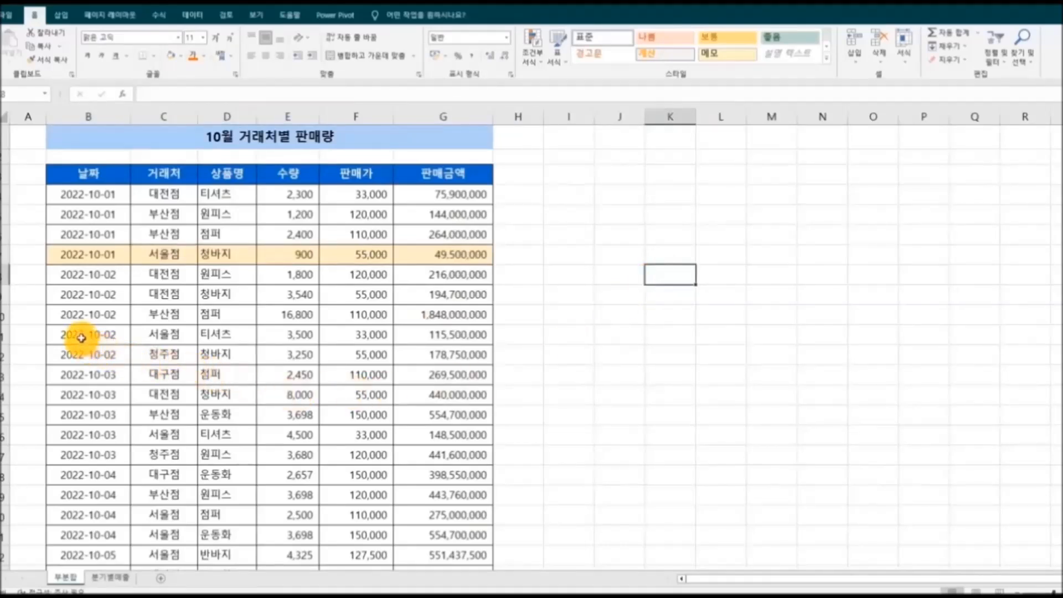
# Fill rows B11:G11 and B15:G15 of the sales table with the same light orange
pyautogui.moveTo(81, 337); pyautogui.dragTo(427, 335)
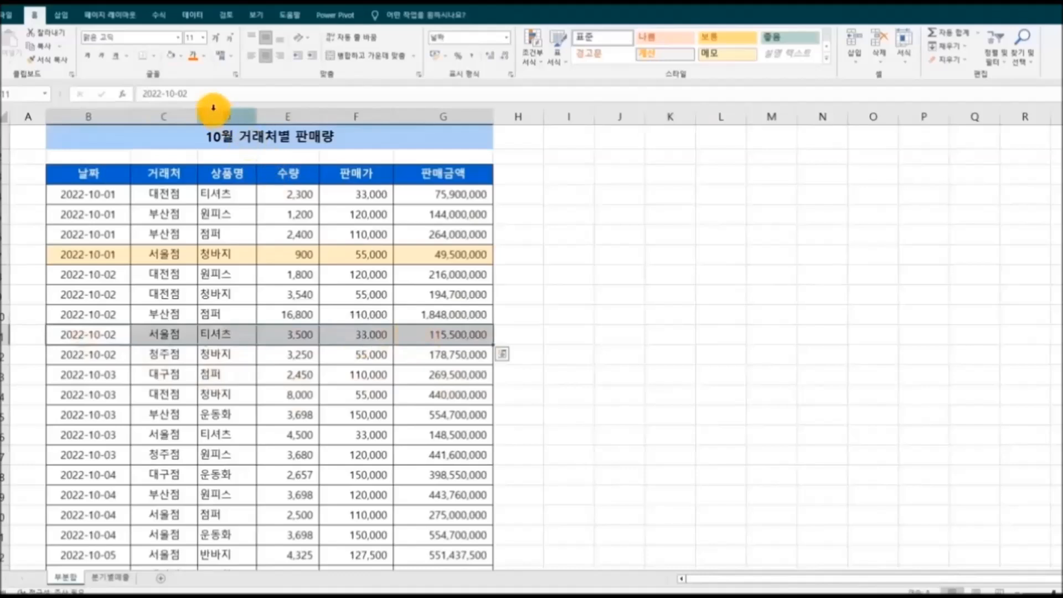
pyautogui.click(176, 61)
pyautogui.moveTo(88, 416); pyautogui.dragTo(479, 416)
pyautogui.click(173, 55)
pyautogui.click(660, 409)
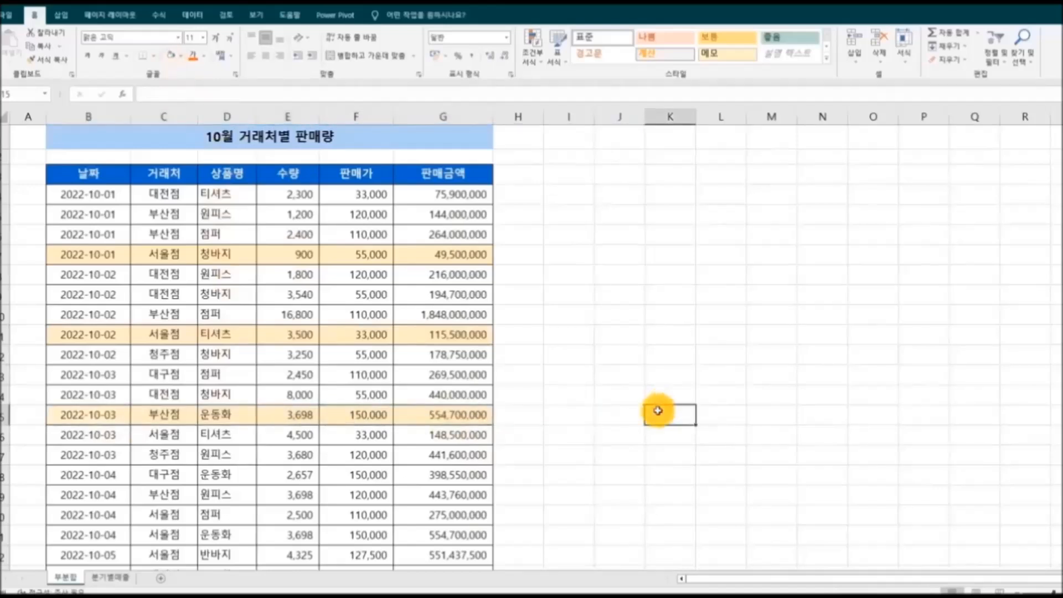
# Remove the fill colour from the data rows B4:G15
pyautogui.moveTo(71, 197)
pyautogui.mouseDown()
pyautogui.moveTo(301, 231)
pyautogui.moveTo(417, 358)
pyautogui.moveTo(440, 417)
pyautogui.mouseUp()
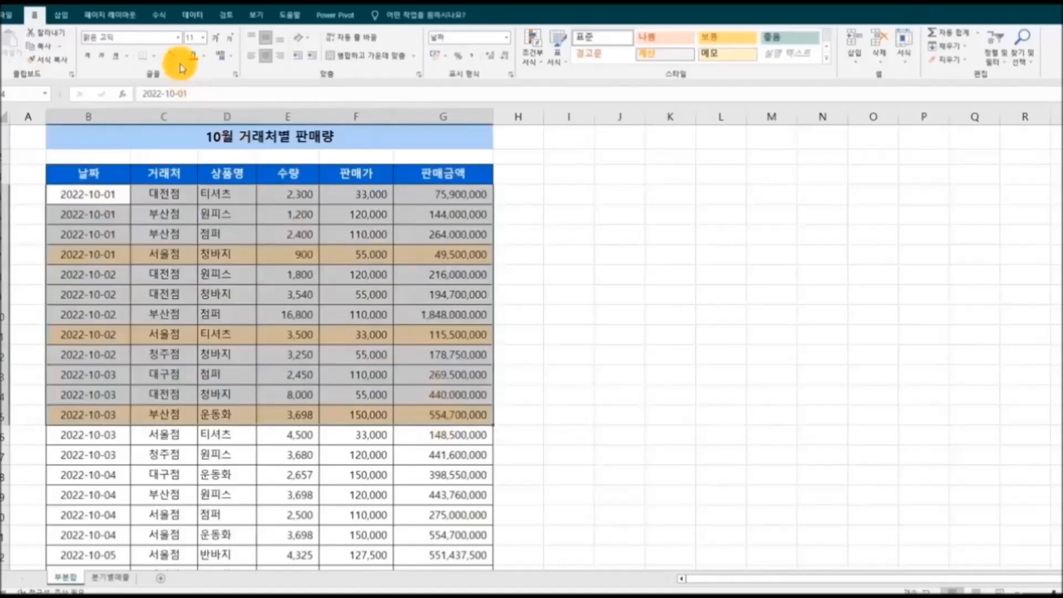
pyautogui.click(178, 59)
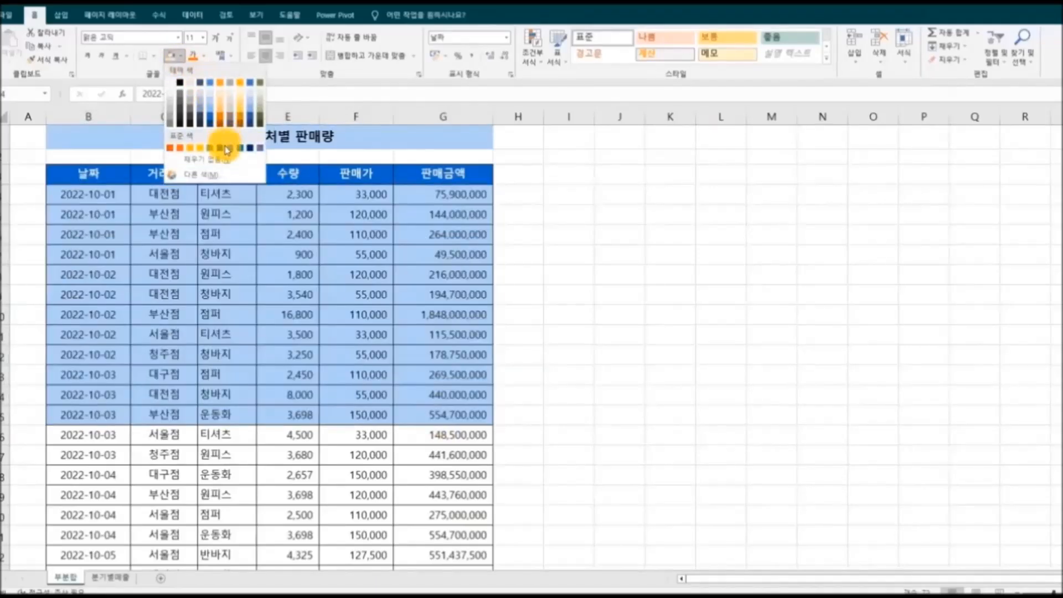
pyautogui.click(185, 166)
pyautogui.click(642, 314)
# Fill only B7:G7, the last of the first four data rows, with light orange
pyautogui.moveTo(88, 196); pyautogui.dragTo(442, 249)
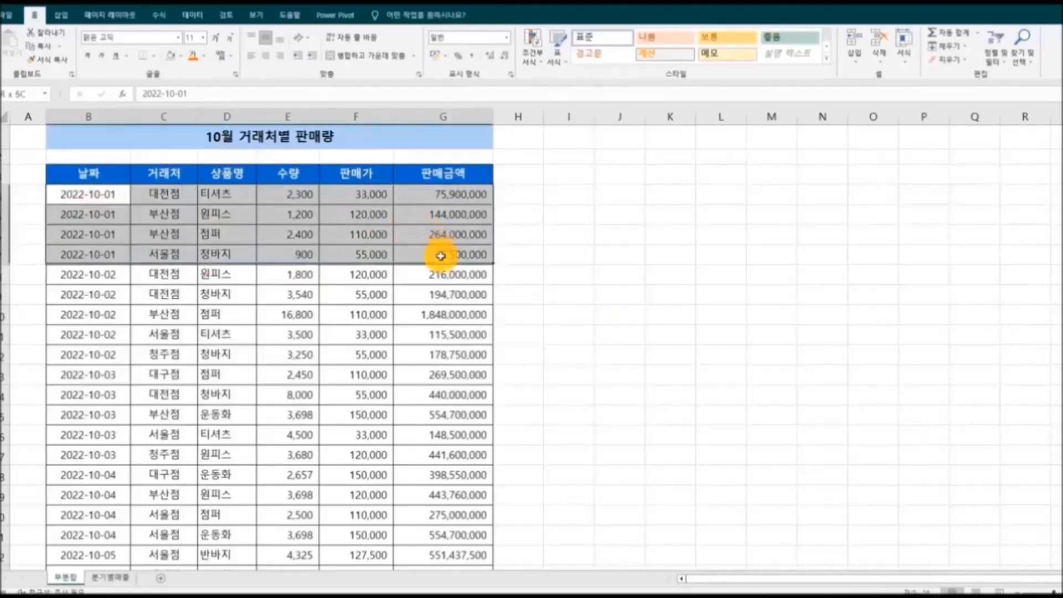
pyautogui.moveTo(88, 234); pyautogui.dragTo(197, 254)
pyautogui.moveTo(88, 254); pyautogui.dragTo(422, 253)
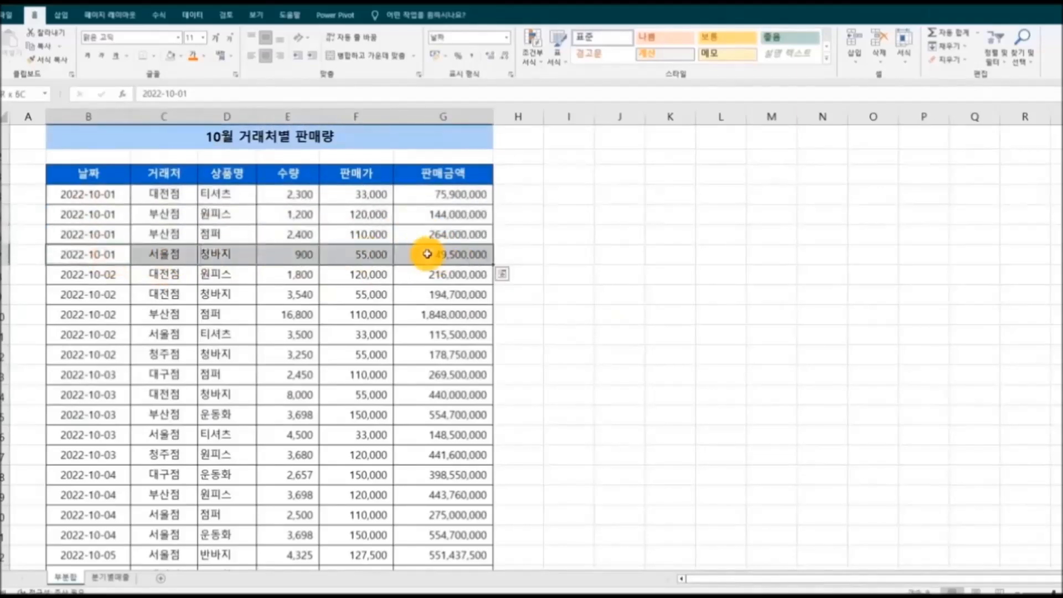
pyautogui.click(178, 57)
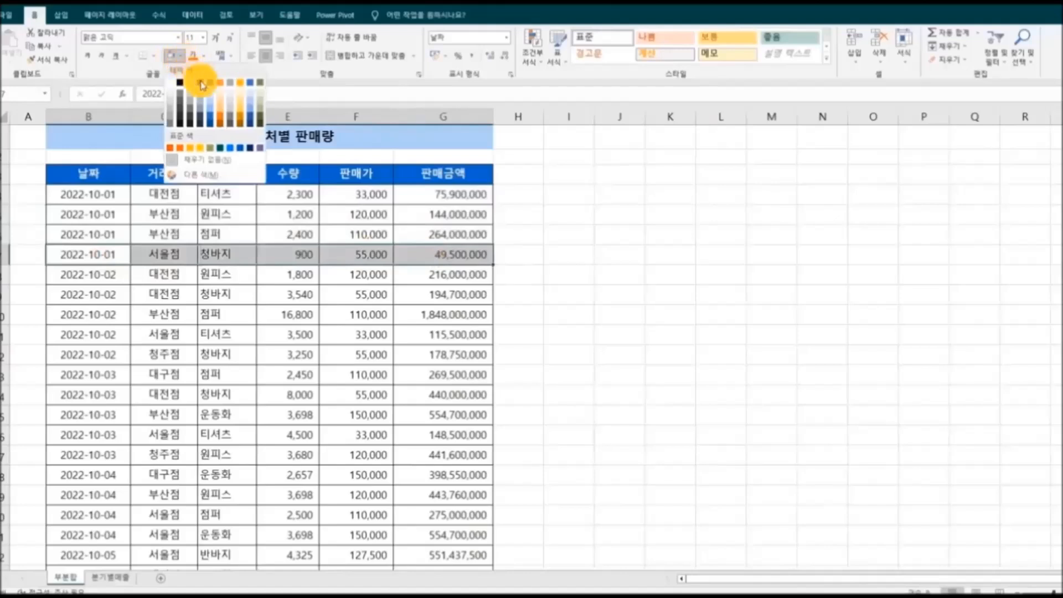
pyautogui.click(185, 86)
pyautogui.click(576, 273)
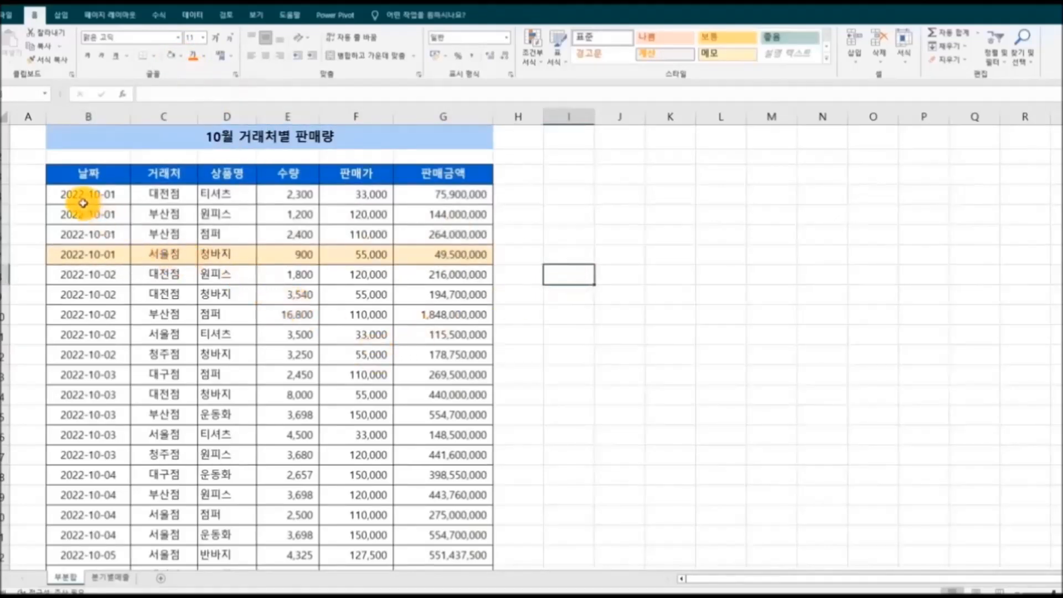
# Copy the formatting of the four rows B4:G7 with Format Painter onto the remaining data rows B8:G56, shading every fourth row
pyautogui.moveTo(80, 199); pyautogui.dragTo(415, 266)
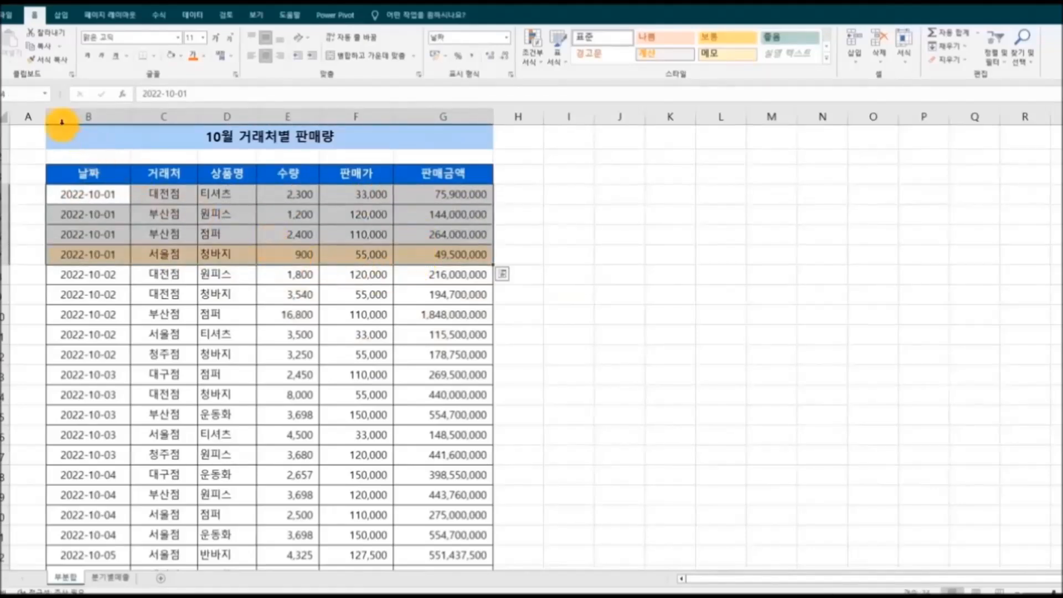
pyautogui.click(62, 65)
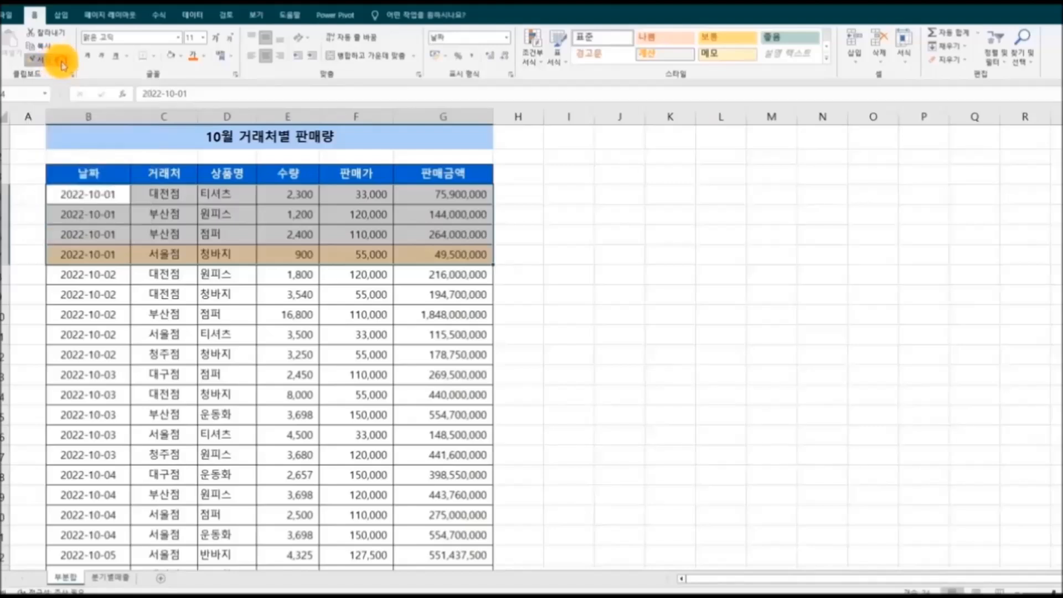
pyautogui.moveTo(65, 277)
pyautogui.mouseDown()
pyautogui.moveTo(406, 294)
pyautogui.moveTo(429, 360)
pyautogui.moveTo(441, 577)
pyautogui.moveTo(439, 539)
pyautogui.mouseUp()
pyautogui.scroll(1, 609, 527)
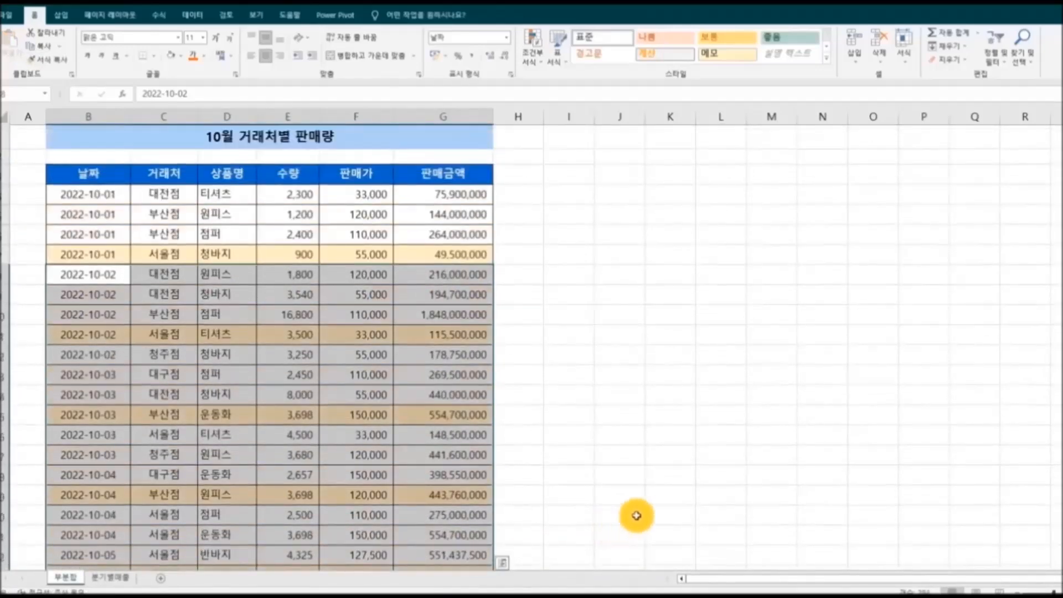
pyautogui.click(631, 514)
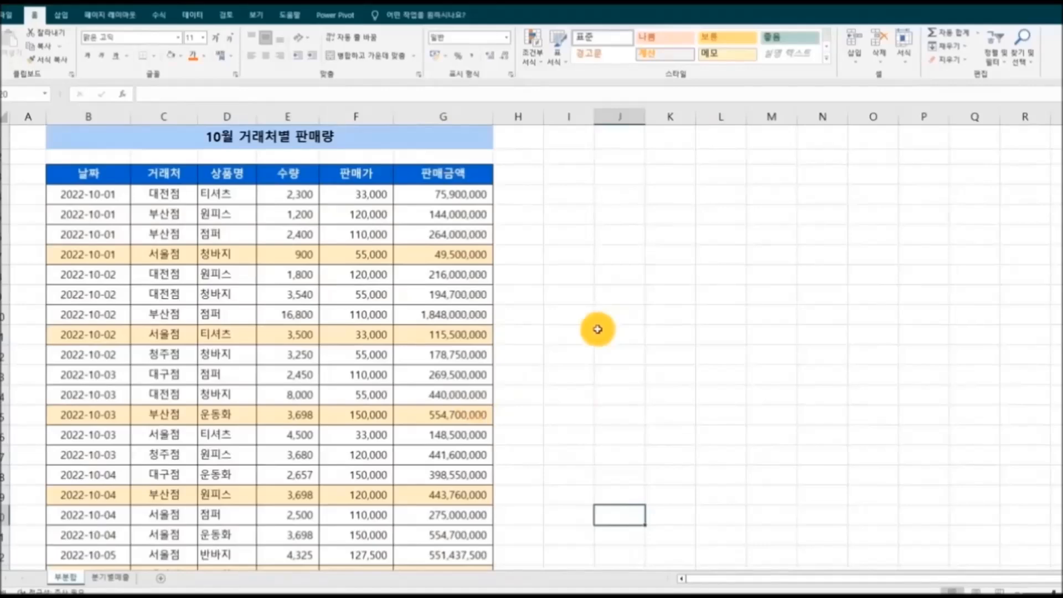
pyautogui.scroll(-3, 608, 327)
pyautogui.scroll(-8, 597, 328)
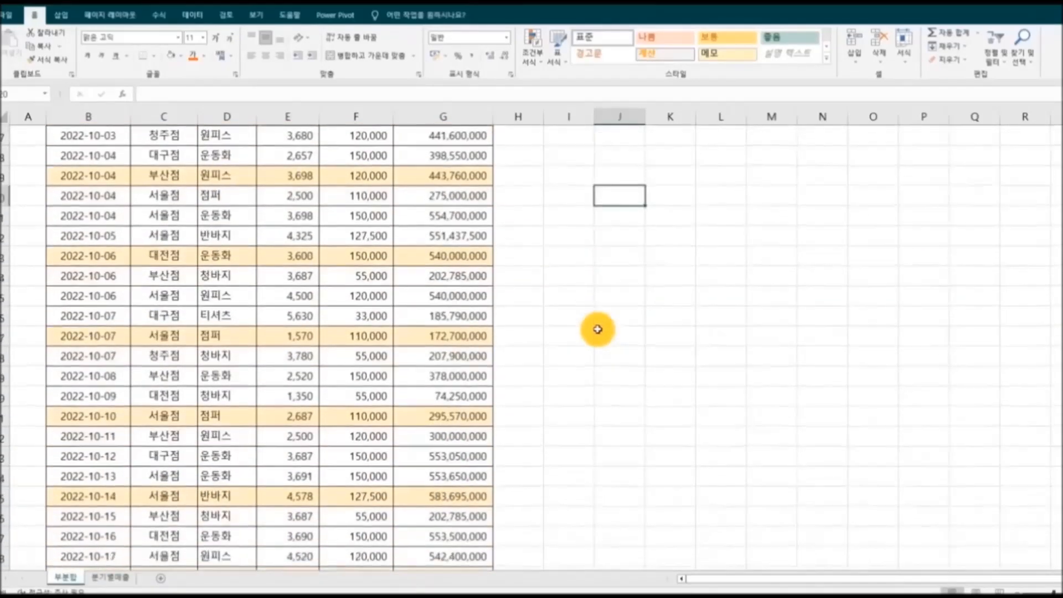
pyautogui.scroll(-2, 597, 329)
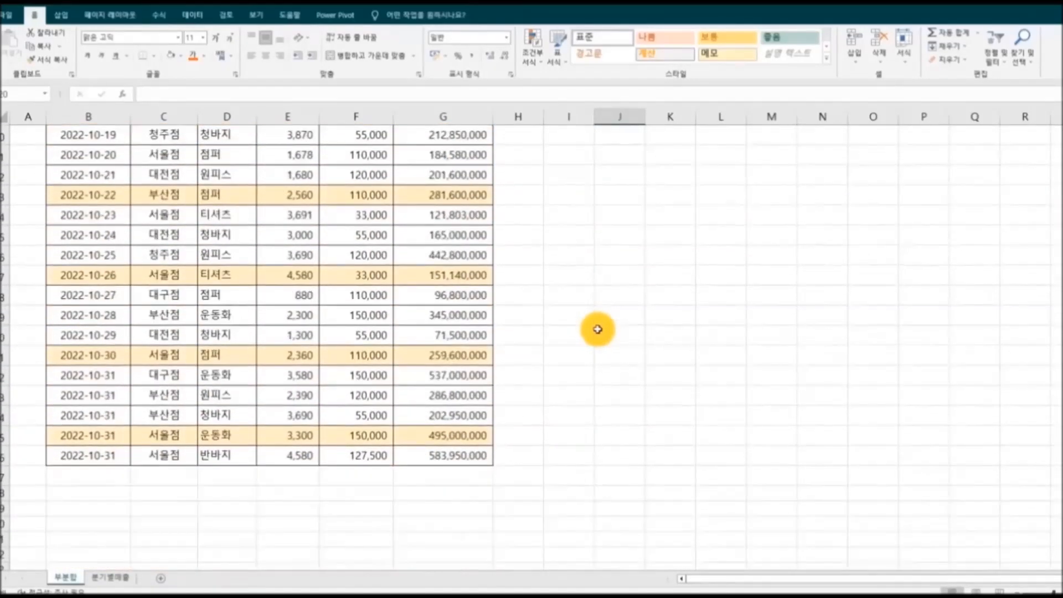
pyautogui.scroll(16, 597, 329)
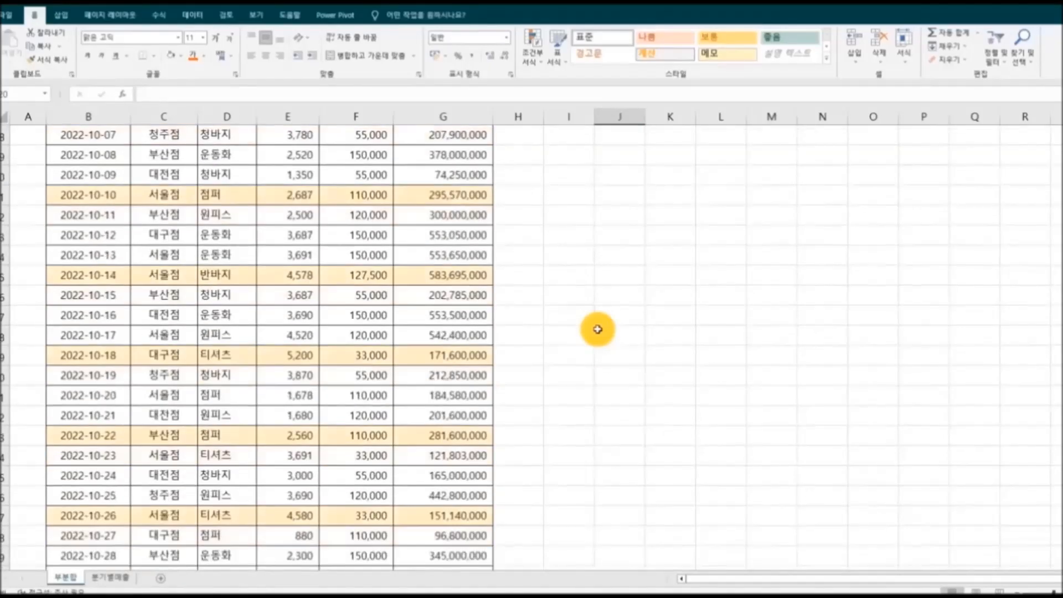
pyautogui.click(714, 355)
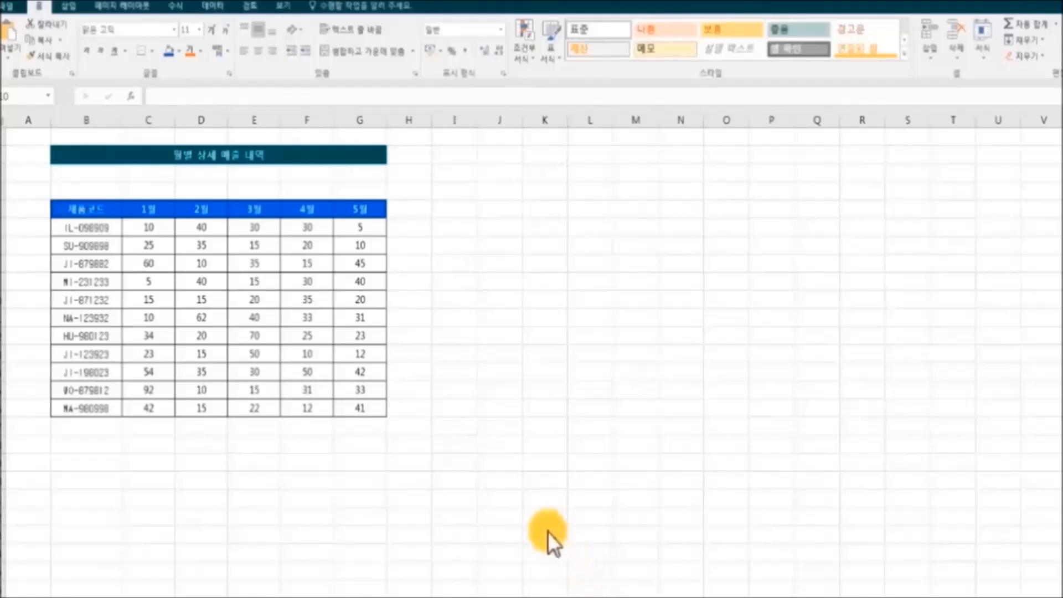
# Enter the column header 합계 in cell H5, next to the 5월 column
pyautogui.click(402, 210)
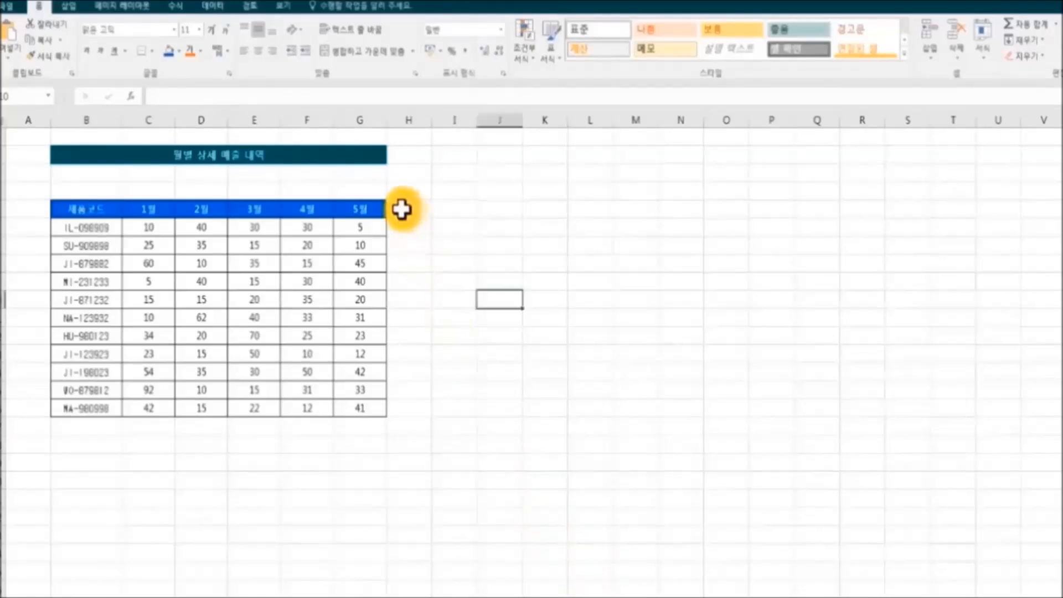
pyautogui.click(403, 210)
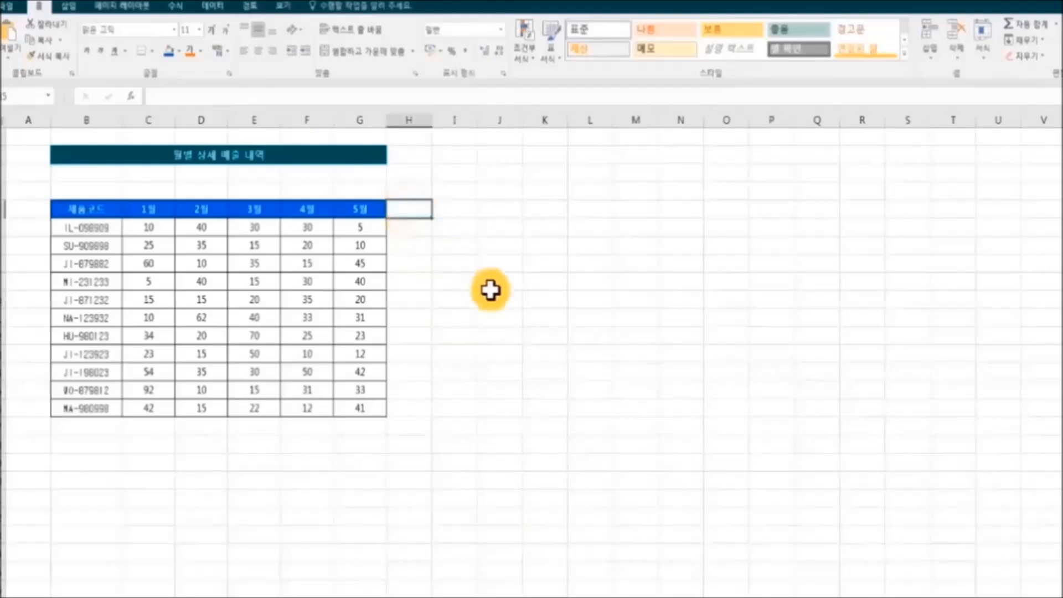
pyautogui.write('합계')
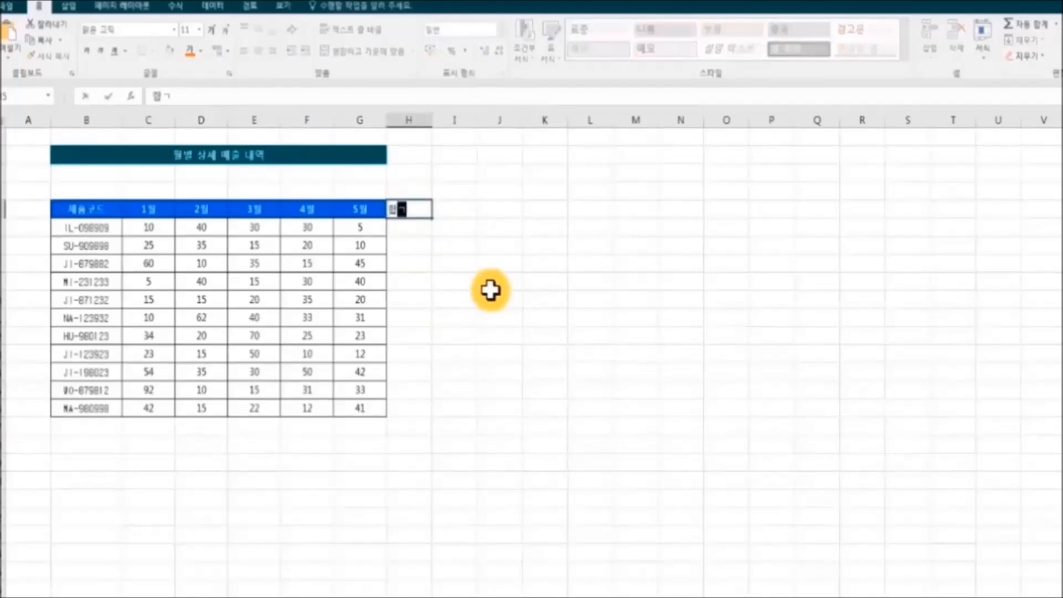
pyautogui.click(504, 313)
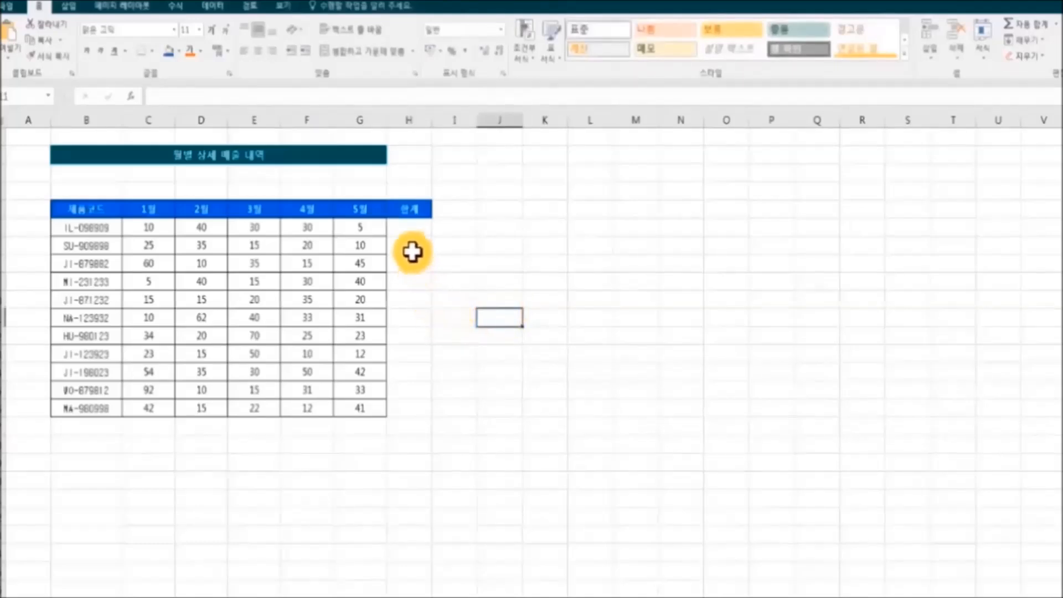
# Enter the formula =SUM(C6:G6) in H6 to total the first product's monthly sales
pyautogui.click(408, 232)
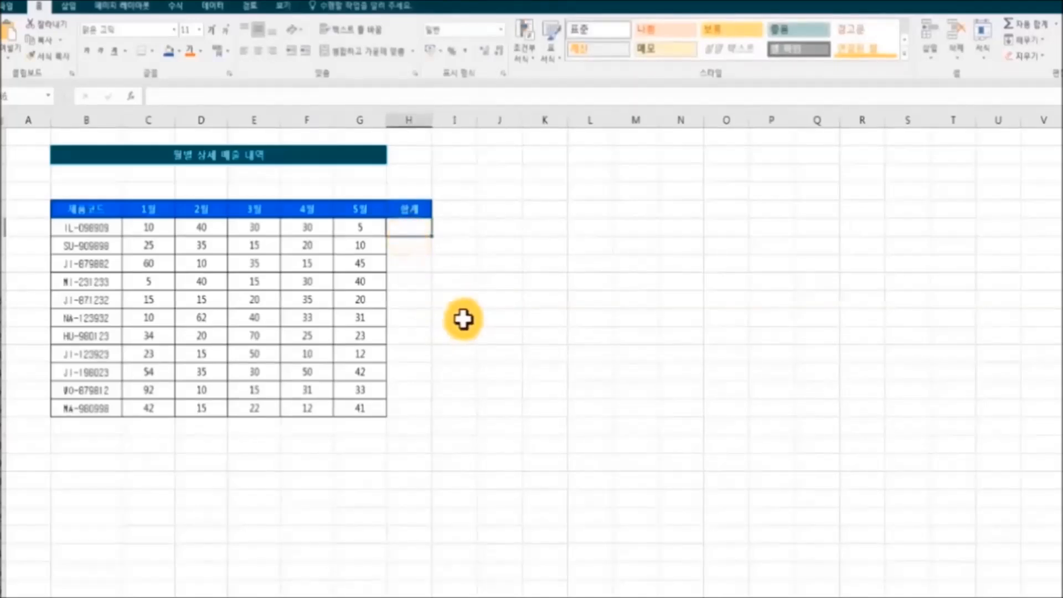
pyautogui.write('=')
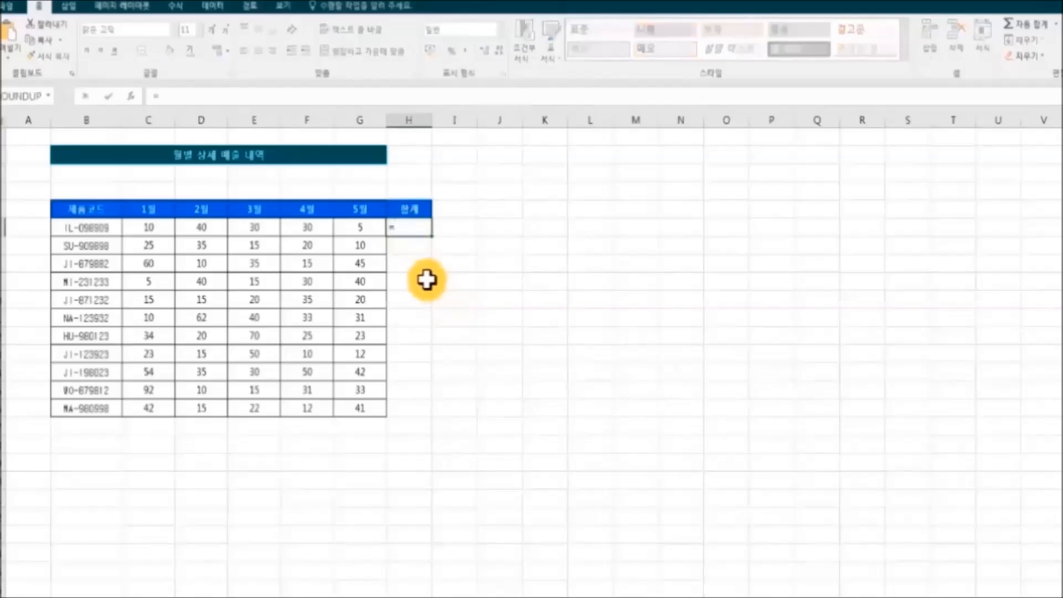
pyautogui.write('su')
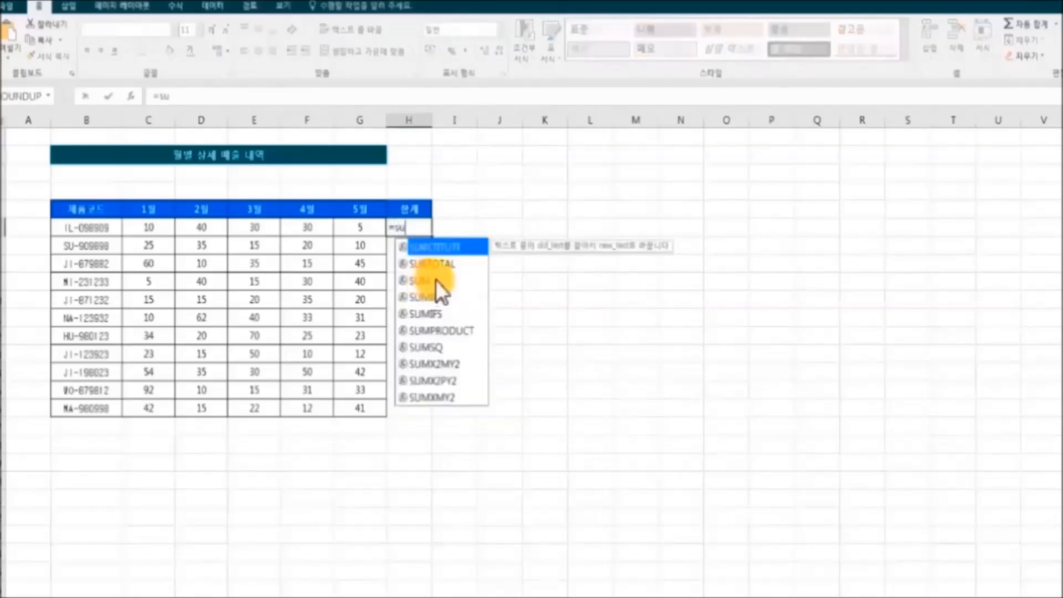
pyautogui.click(446, 281)
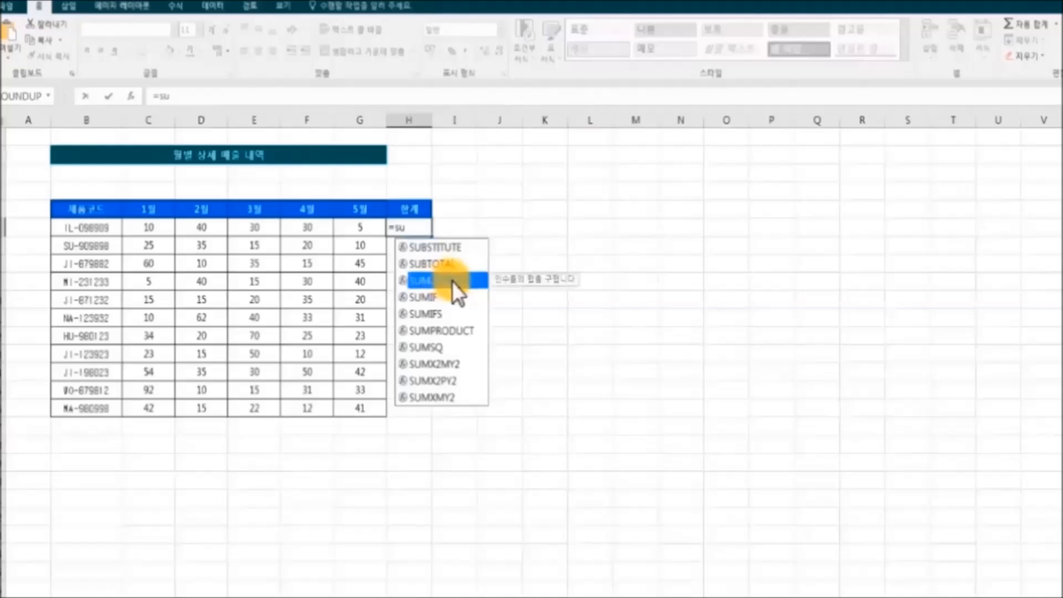
pyautogui.doubleClick(451, 281)
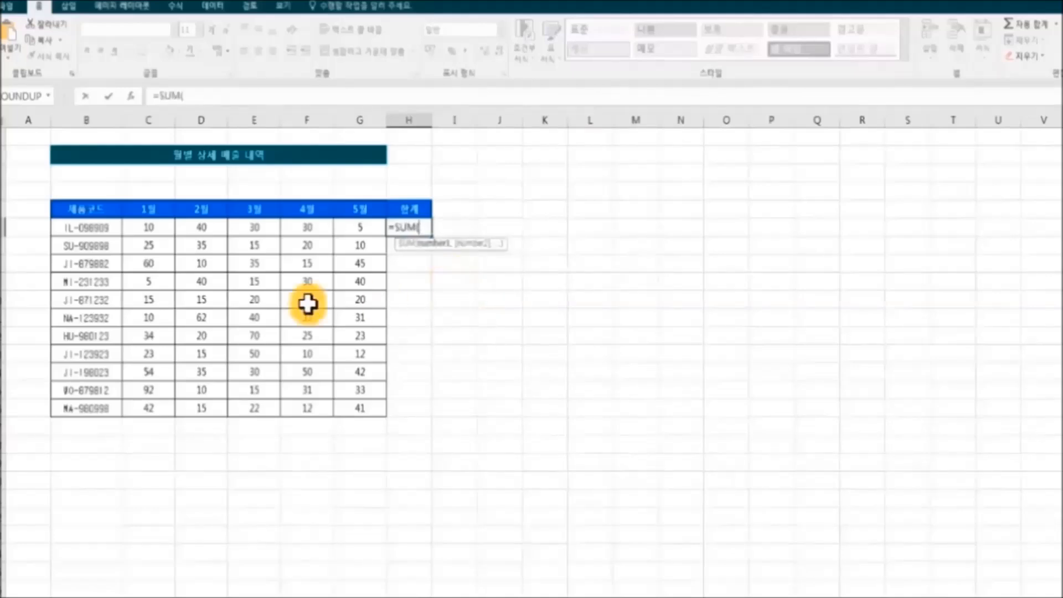
pyautogui.moveTo(150, 228); pyautogui.dragTo(352, 229)
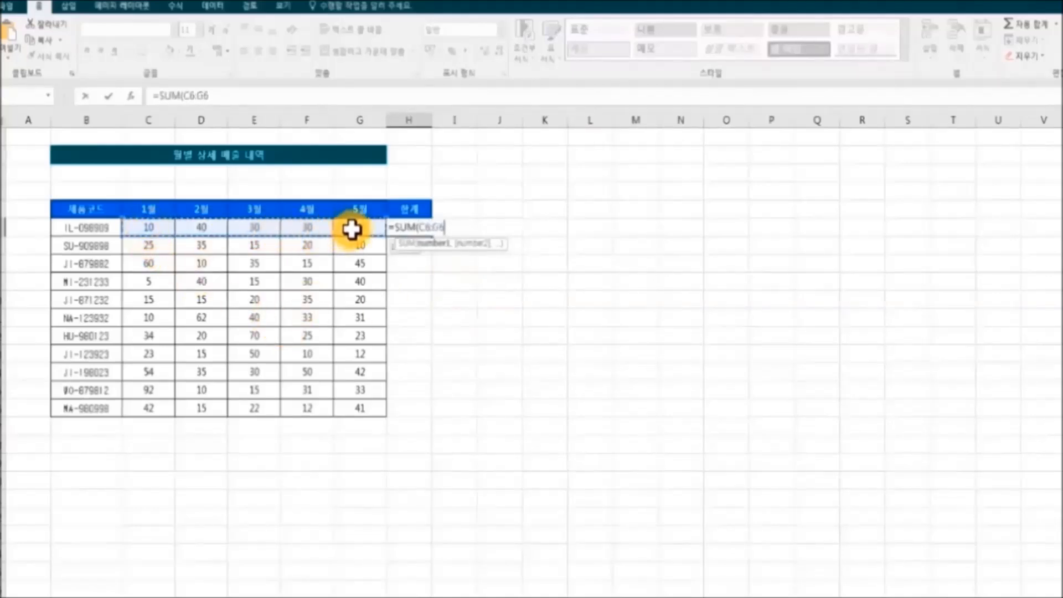
pyautogui.press('Return')
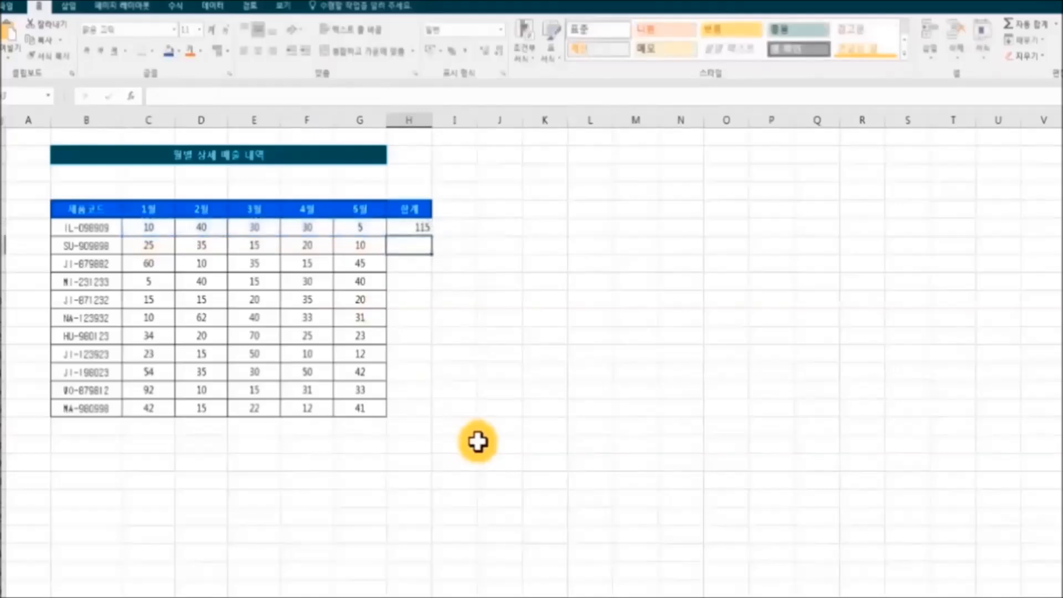
# Fill the sum formula from H6 down to H16 for the remaining products
pyautogui.click(417, 226)
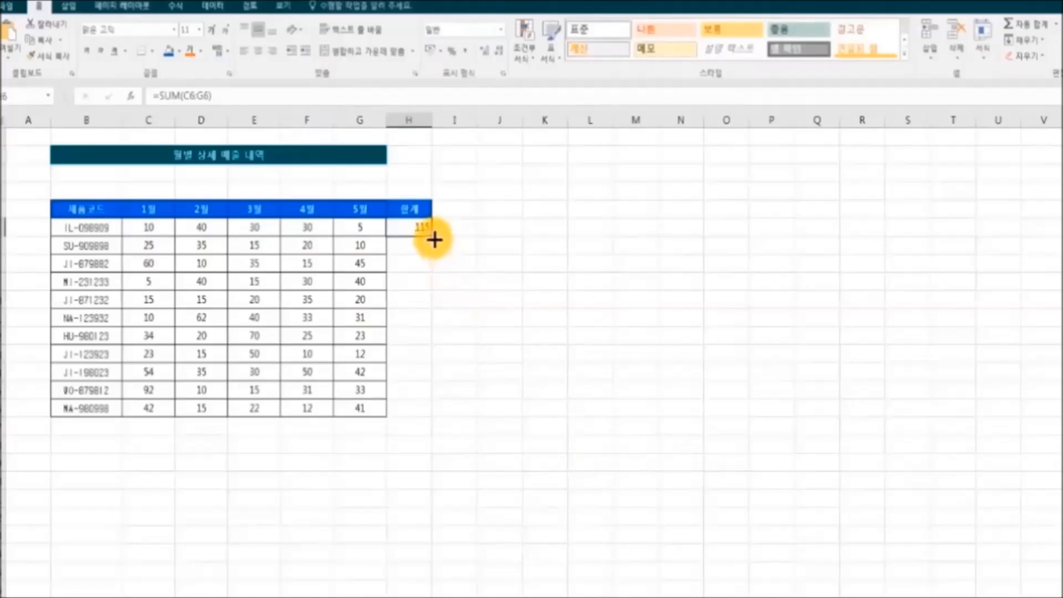
pyautogui.moveTo(434, 244); pyautogui.dragTo(442, 423)
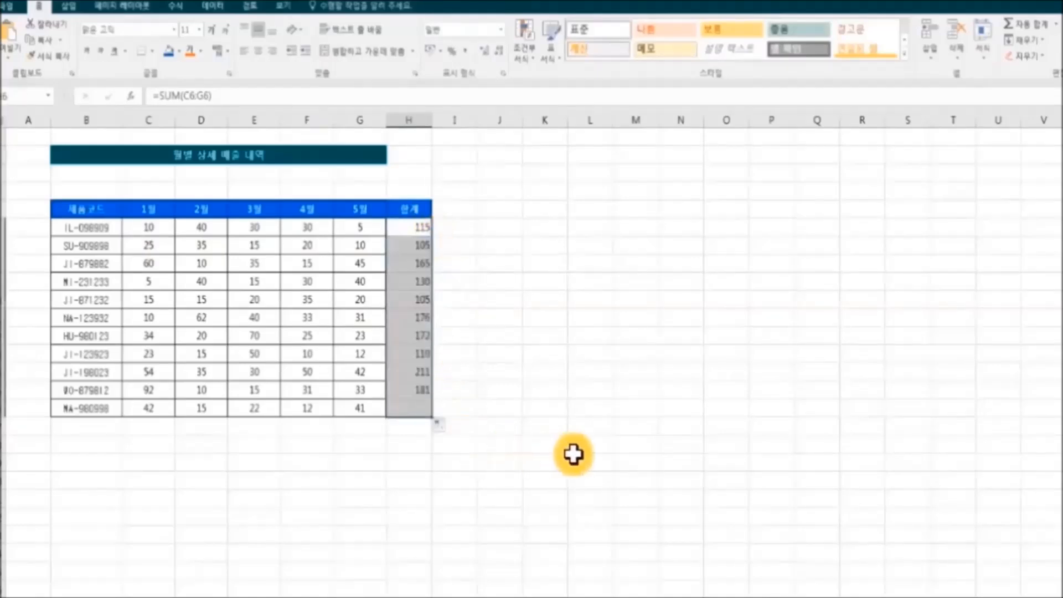
pyautogui.click(581, 450)
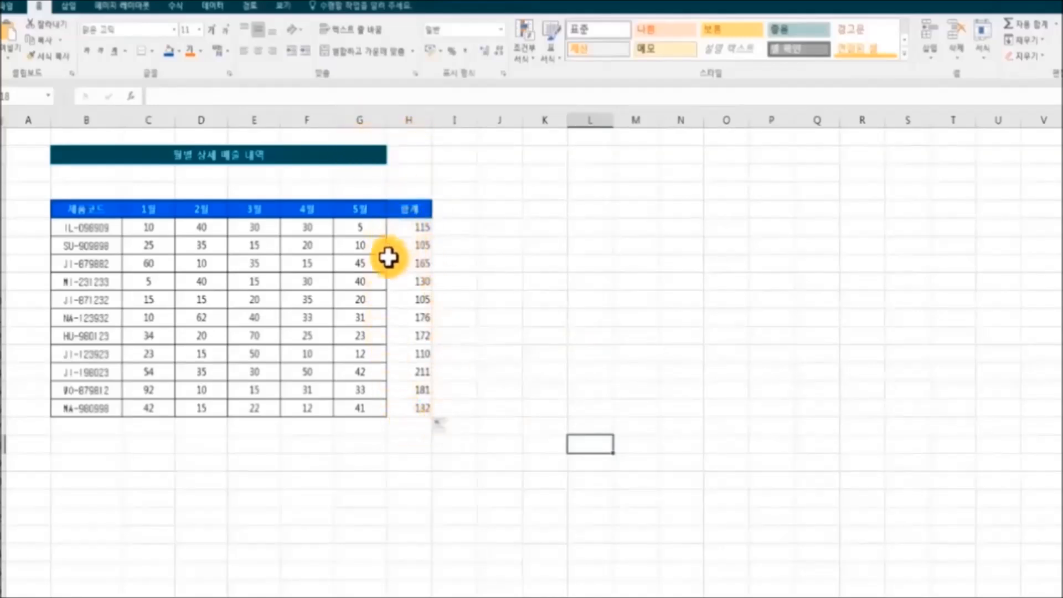
# Copy the formatting of the entire column G onto column H with Format Painter
pyautogui.click(359, 120)
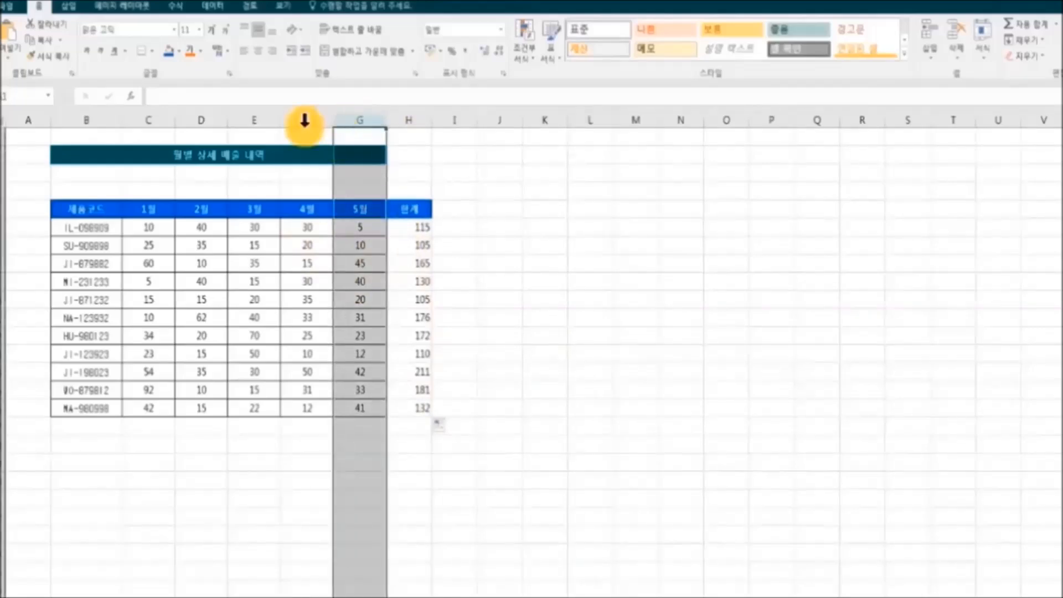
pyautogui.click(56, 60)
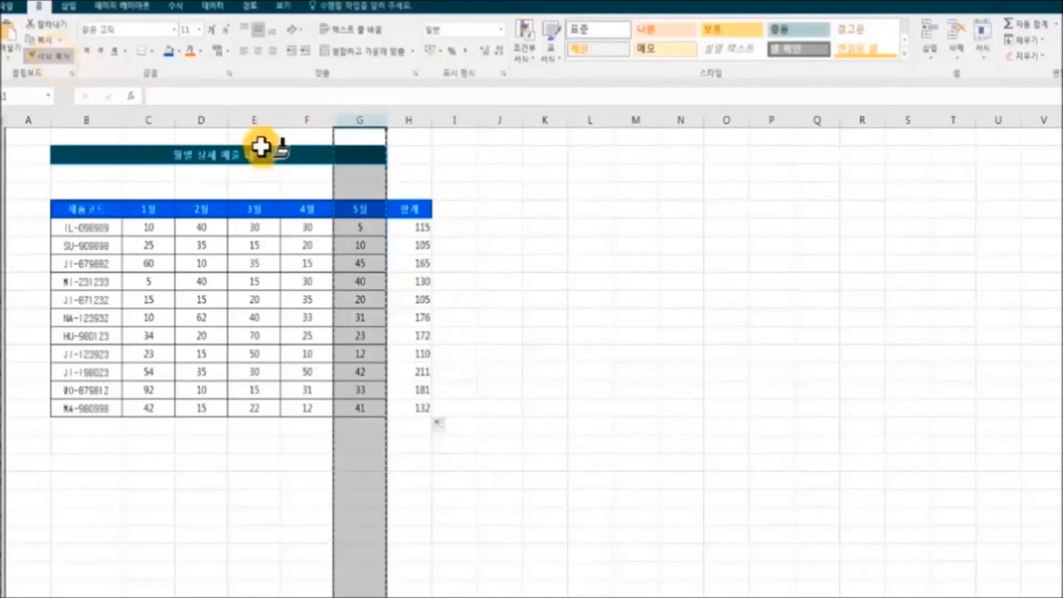
pyautogui.click(402, 120)
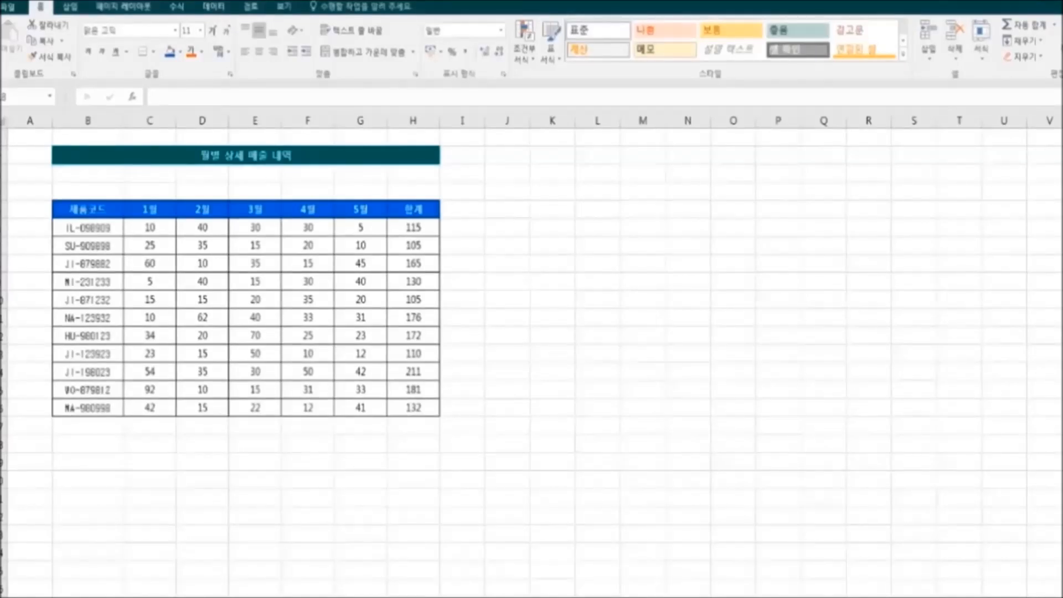
# Enter the row label 합계 in cell B17, below the last product code
pyautogui.click(95, 426)
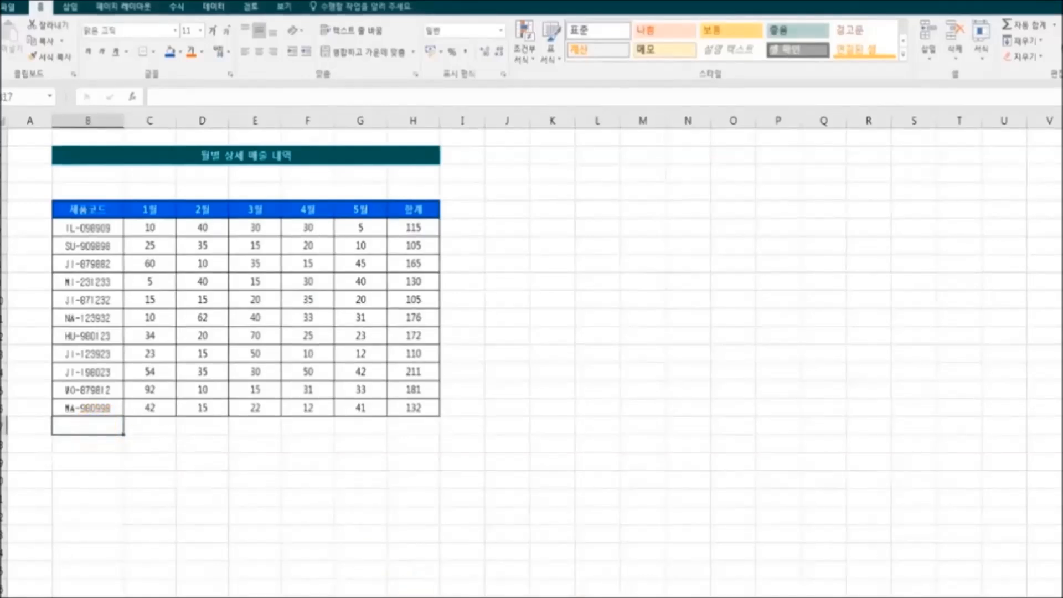
pyautogui.write('합계')
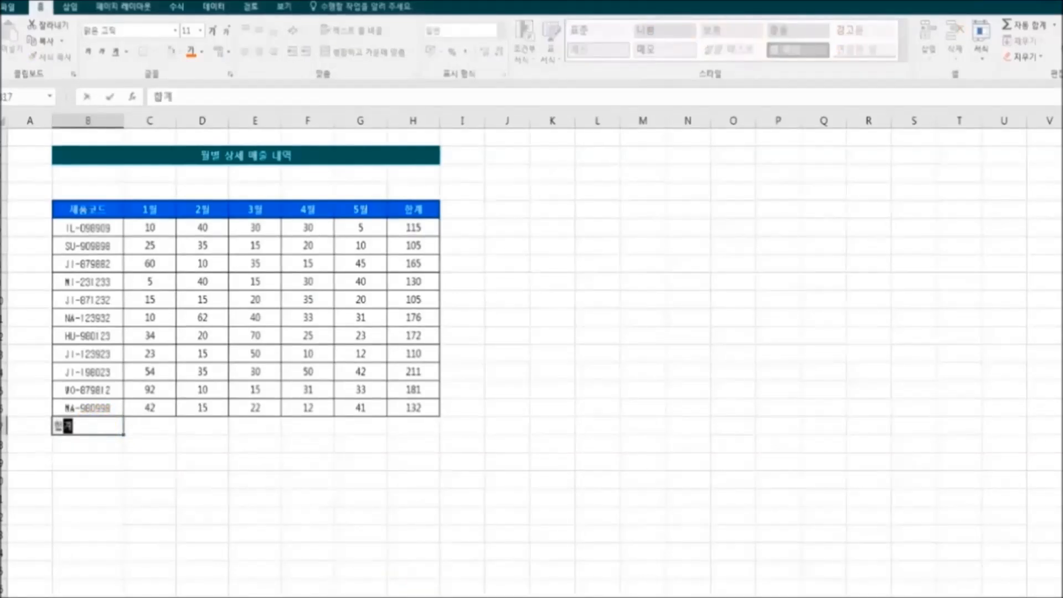
pyautogui.moveTo(280, 529); pyautogui.dragTo(237, 510)
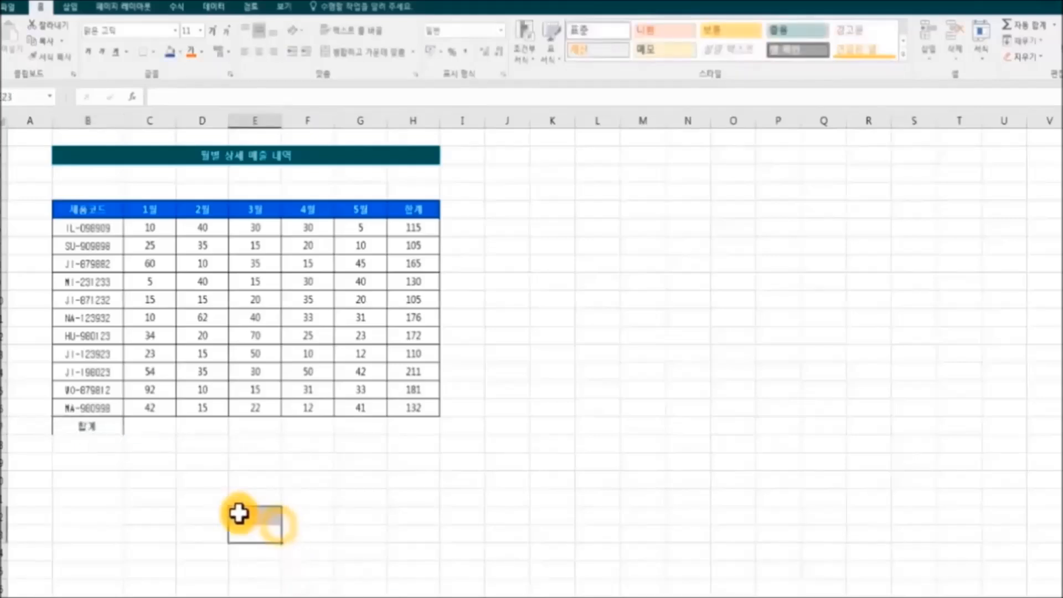
# Enter the formula =SUM(C6:C16) in C17 to total the 1월 sales
pyautogui.click(147, 429)
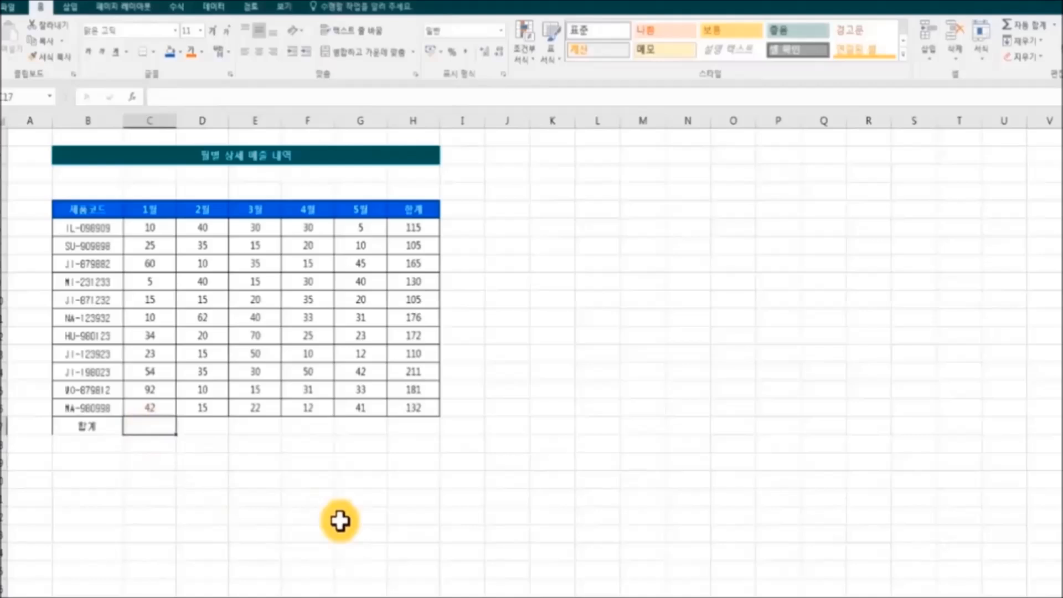
pyautogui.write('=su')
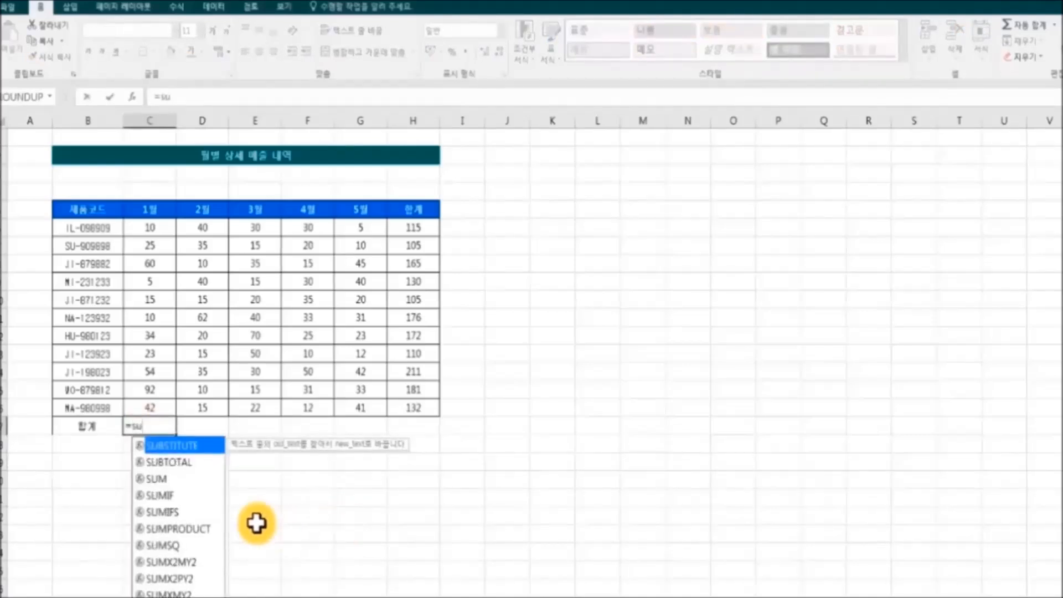
pyautogui.click(184, 479)
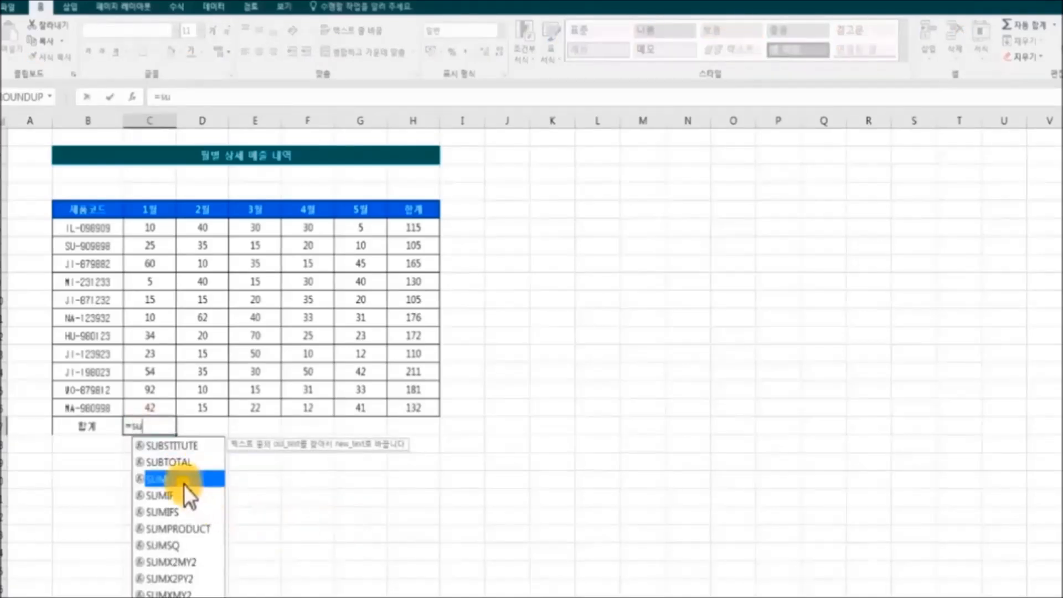
pyautogui.doubleClick(184, 479)
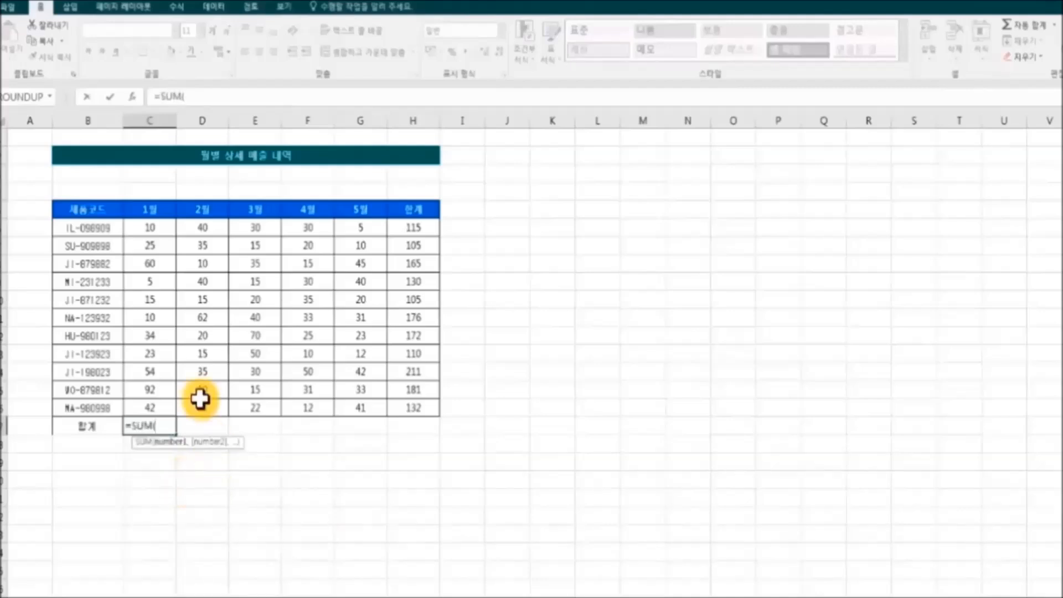
pyautogui.moveTo(154, 231); pyautogui.dragTo(151, 408)
pyautogui.write(')')
pyautogui.press('Return')
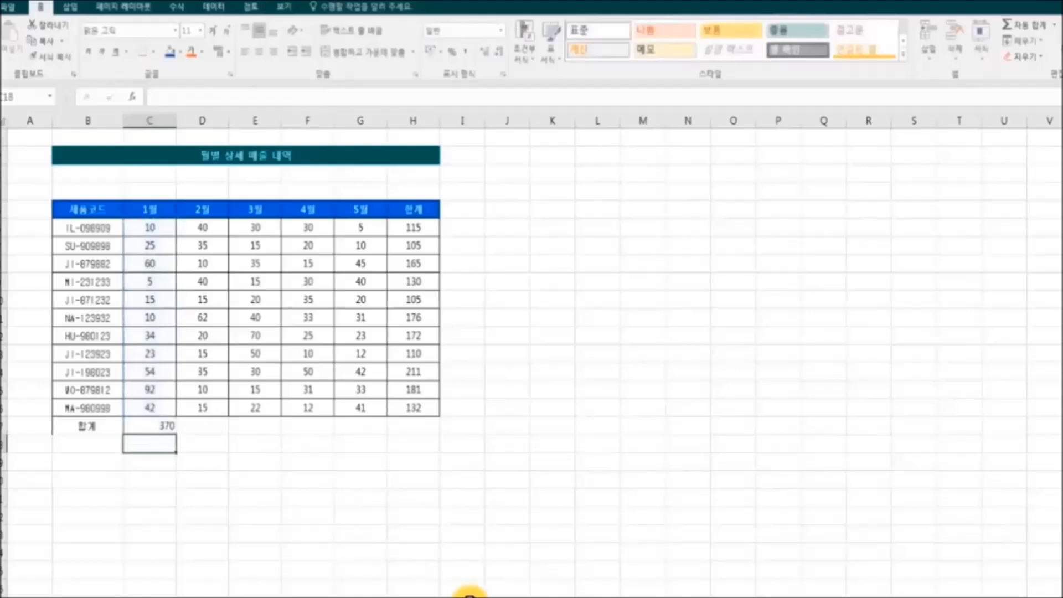
# Fill the sum formula from C17 across to H17 for the other months and the total column
pyautogui.click(166, 426)
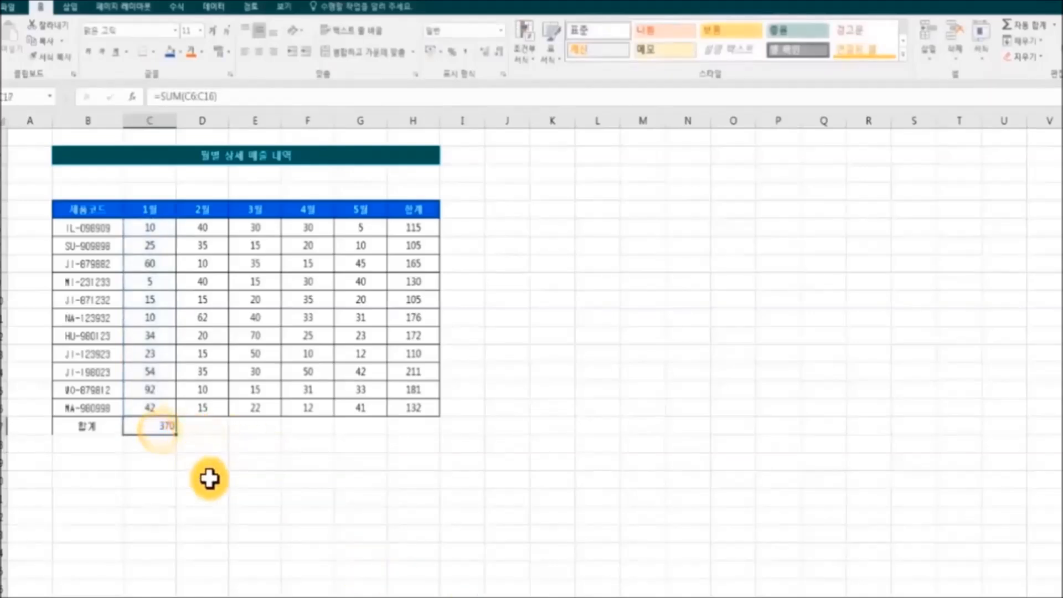
pyautogui.moveTo(179, 437); pyautogui.dragTo(429, 446)
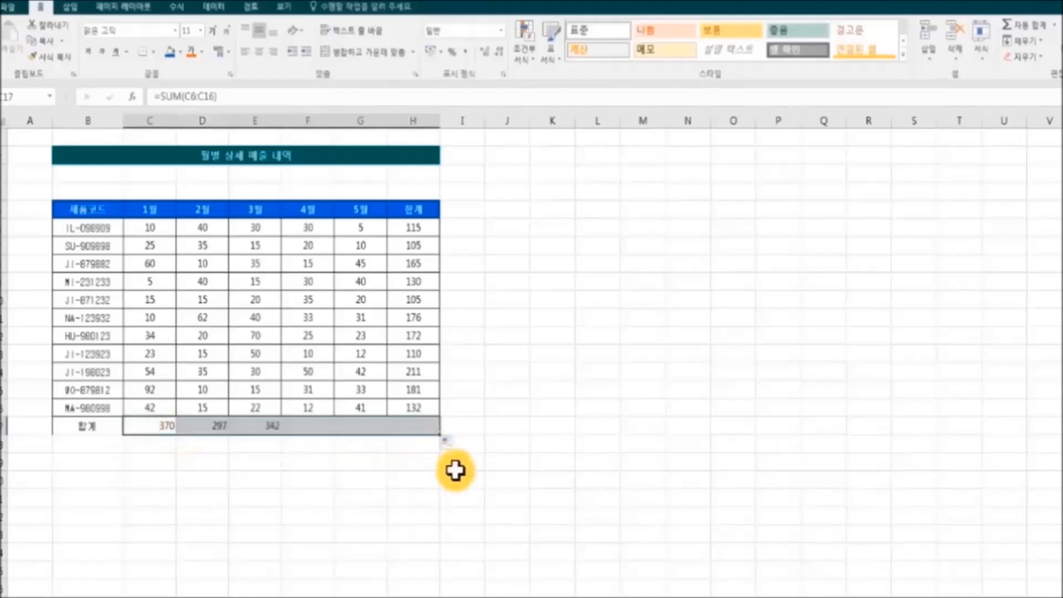
pyautogui.click(529, 489)
# Copy the formatting of product code cell B16 onto the total row B17:H17 with Format Painter
pyautogui.click(95, 407)
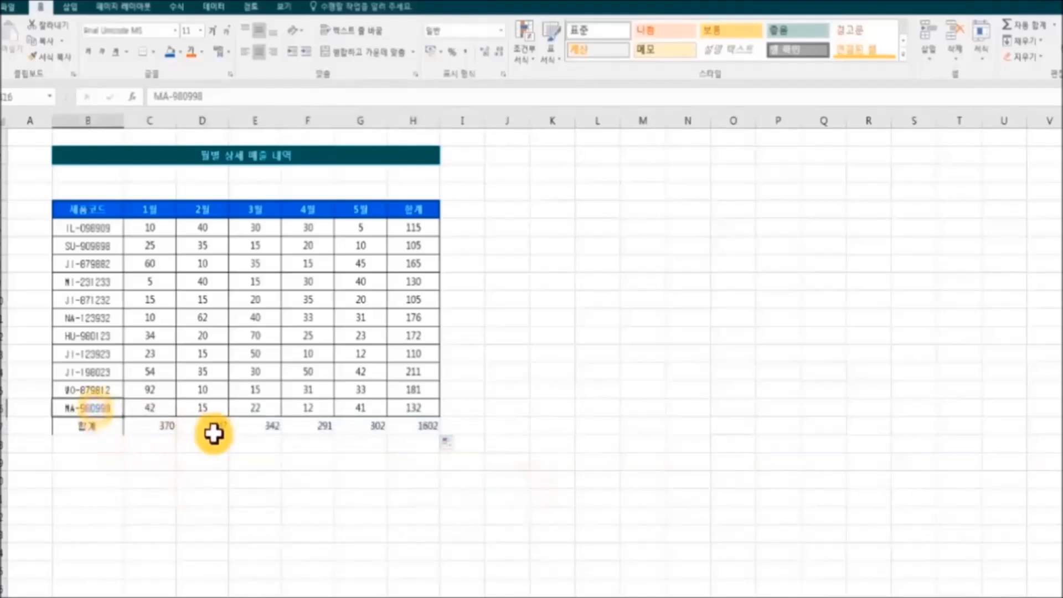
pyautogui.click(58, 57)
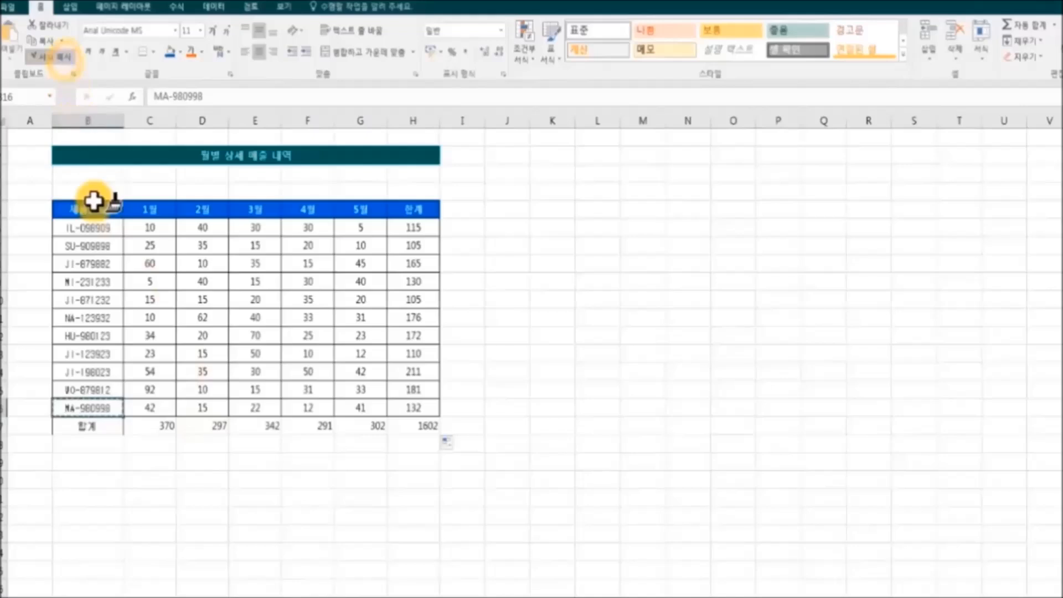
pyautogui.moveTo(91, 425); pyautogui.dragTo(414, 424)
pyautogui.click(509, 517)
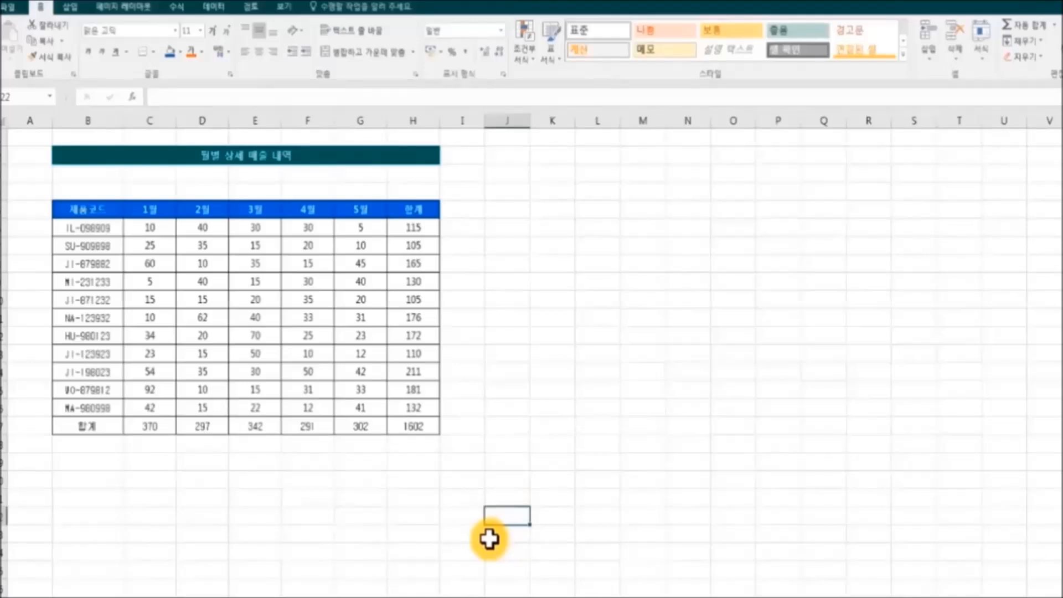
# Copy the blue header formatting of B5 onto the total row B17:H17 with Format Painter
pyautogui.click(89, 215)
pyautogui.click(56, 56)
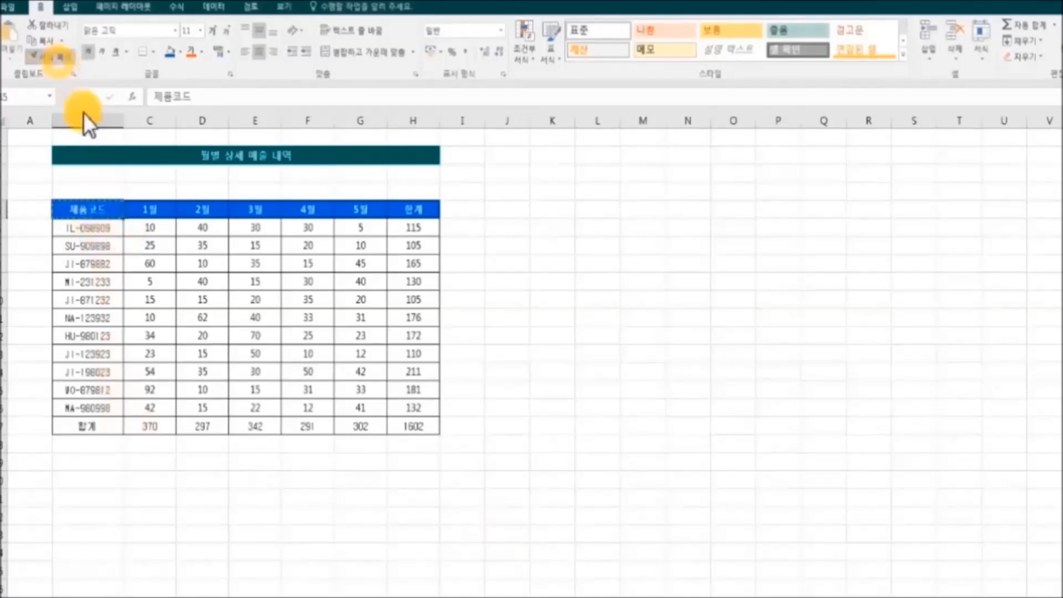
pyautogui.moveTo(87, 425); pyautogui.dragTo(422, 425)
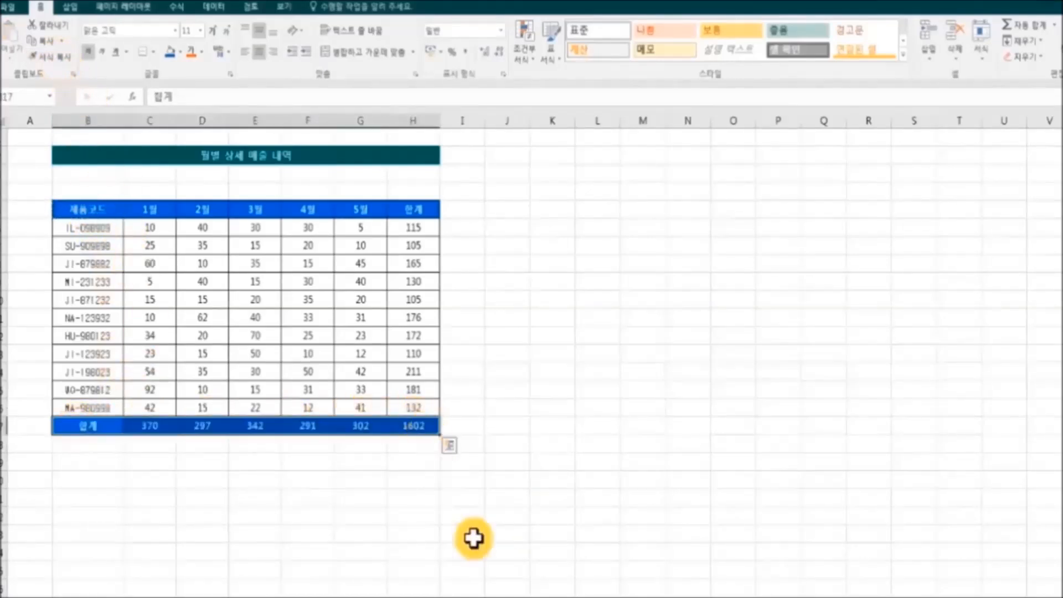
pyautogui.click(512, 551)
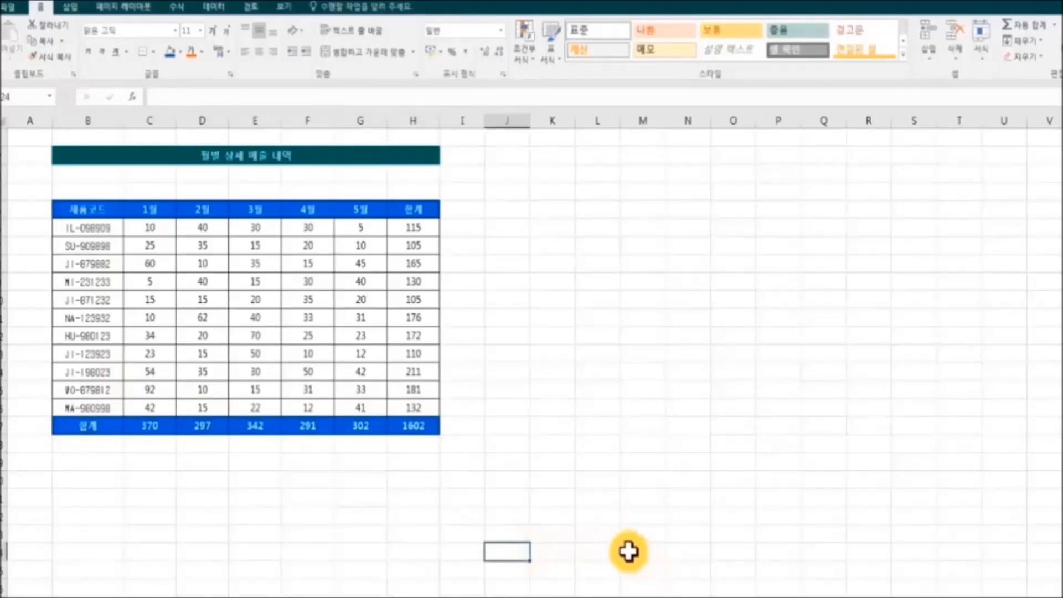